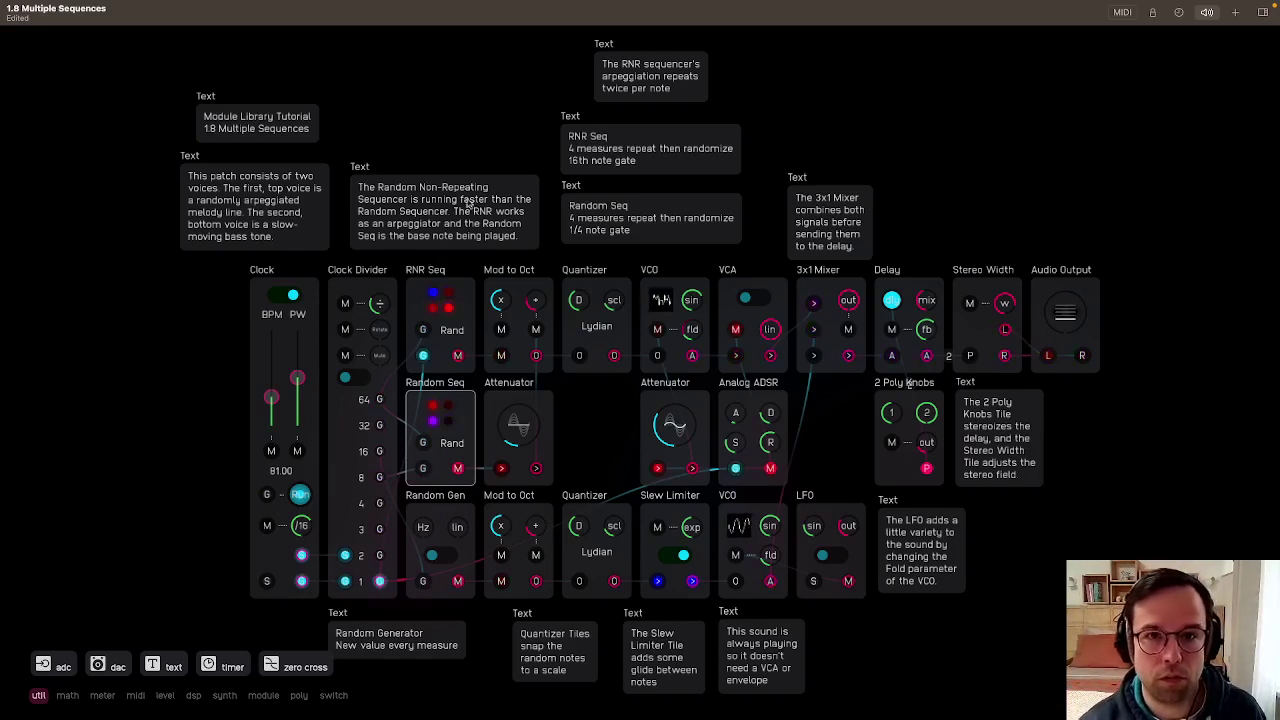
Step: Inspect the RNR arpeggiation note, Random Seq, RNR Seq note, Clock Divider, lower VCO and Quantizer note
{"action": "left_click", "coordinate": [673, 89]}
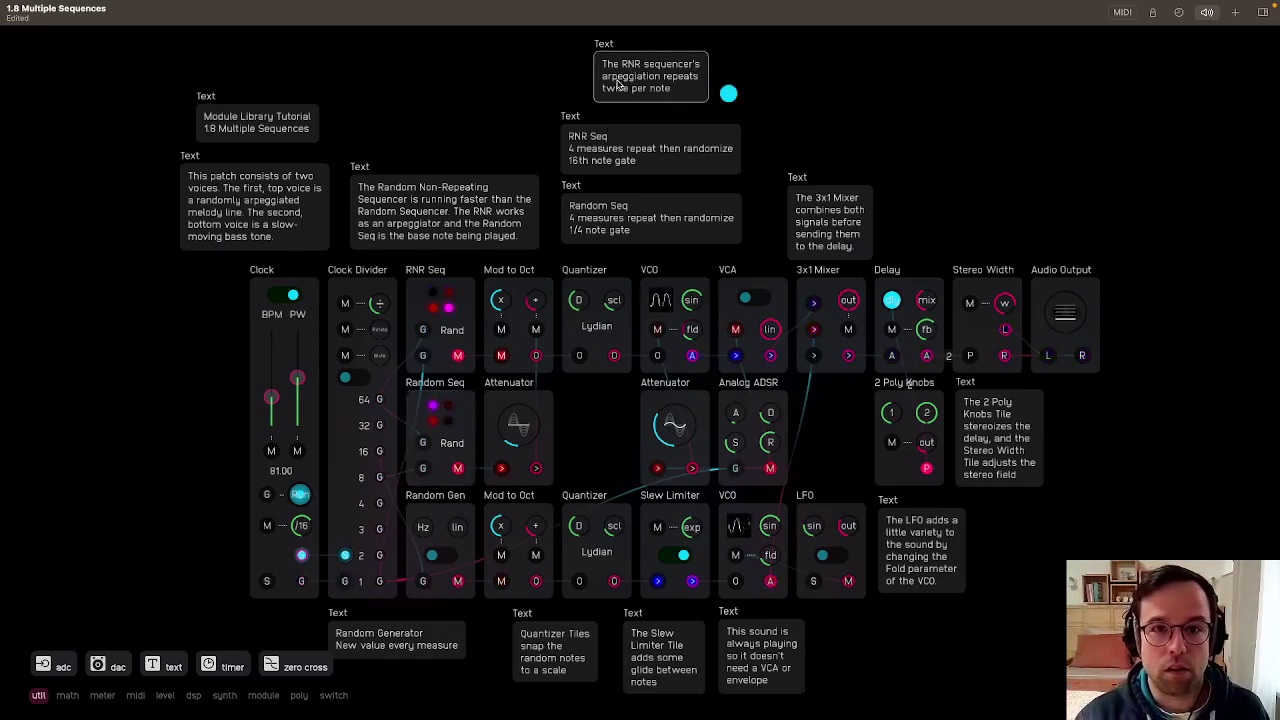
{"action": "left_click", "coordinate": [433, 403]}
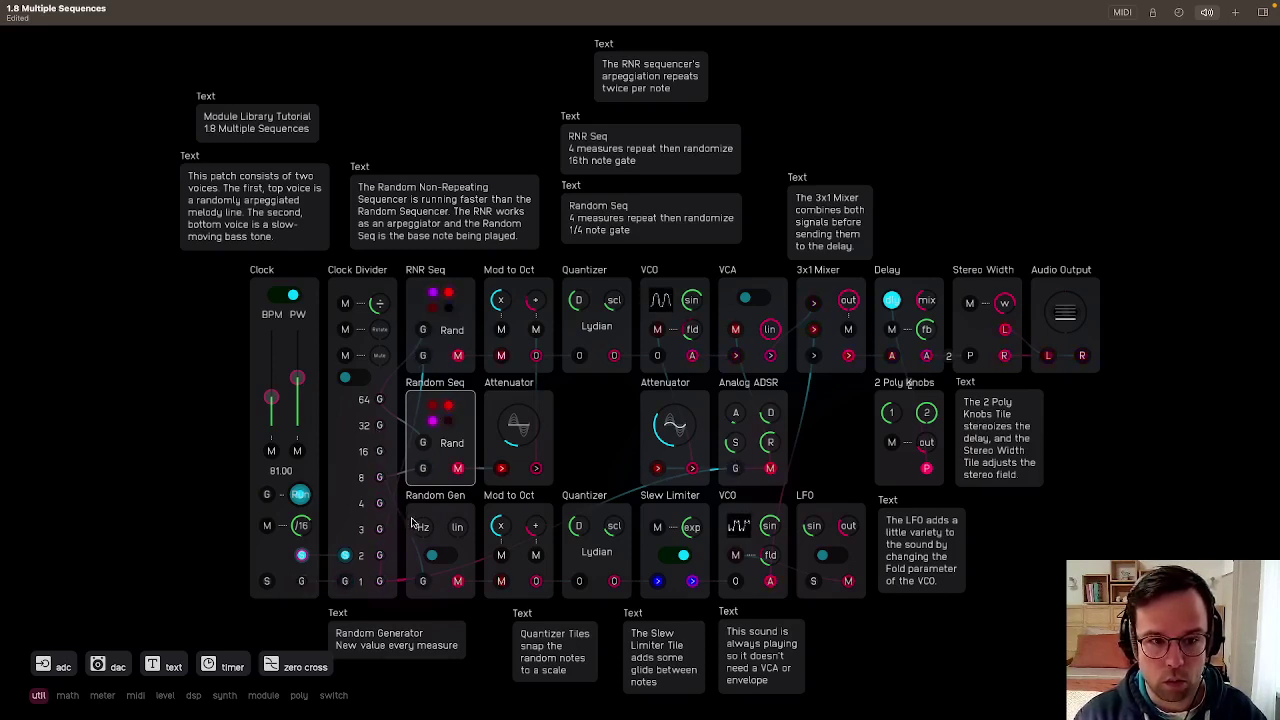
{"action": "left_click", "coordinate": [580, 155]}
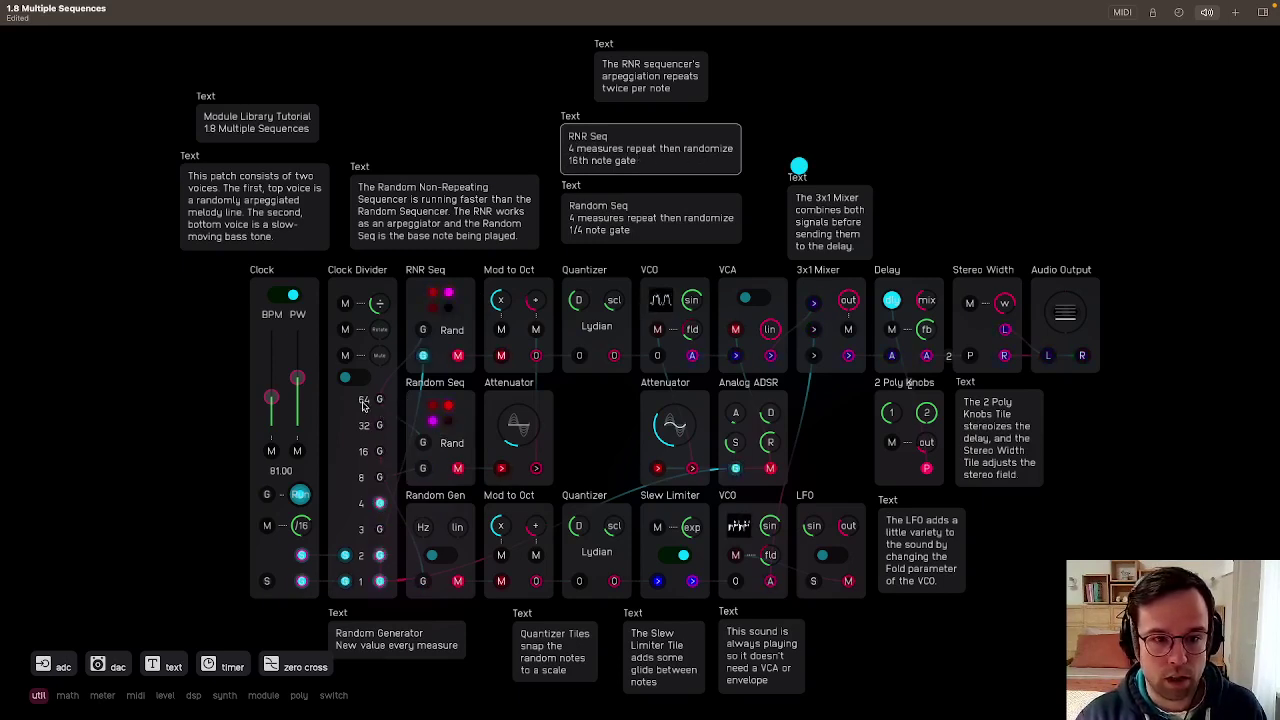
{"action": "left_click", "coordinate": [366, 402]}
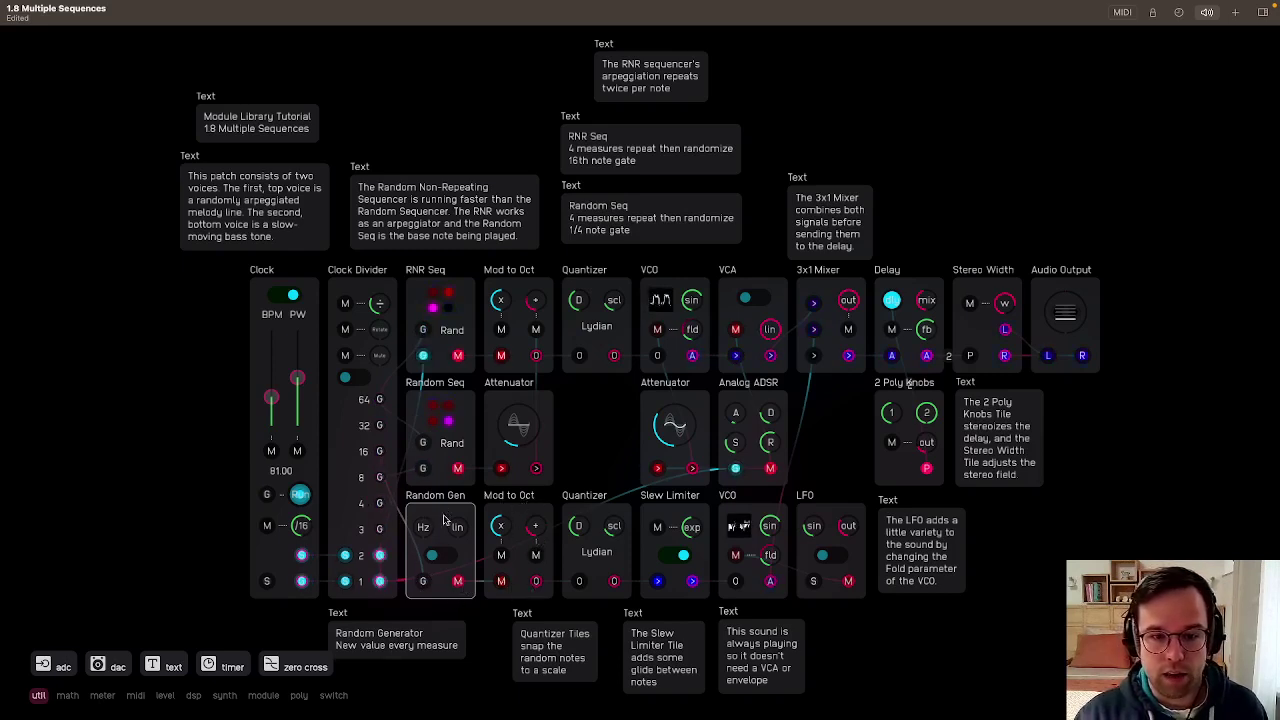
{"action": "left_click", "coordinate": [755, 508]}
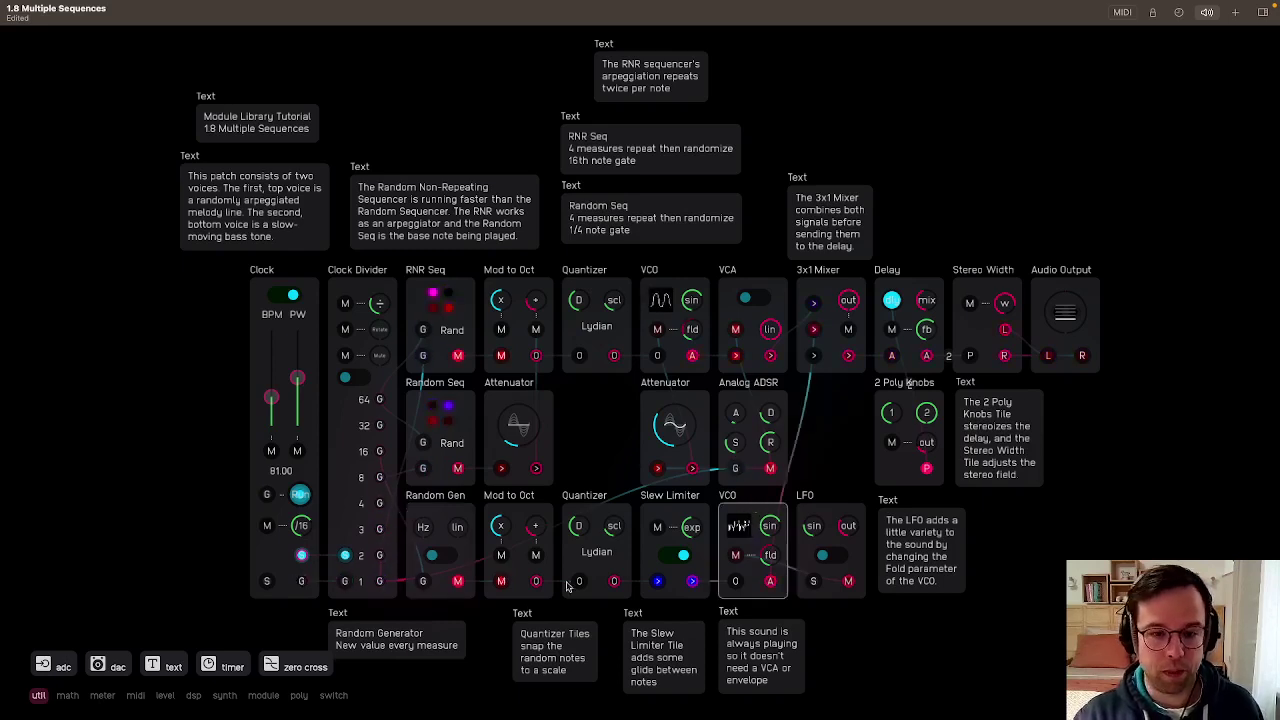
{"action": "left_click", "coordinate": [580, 652]}
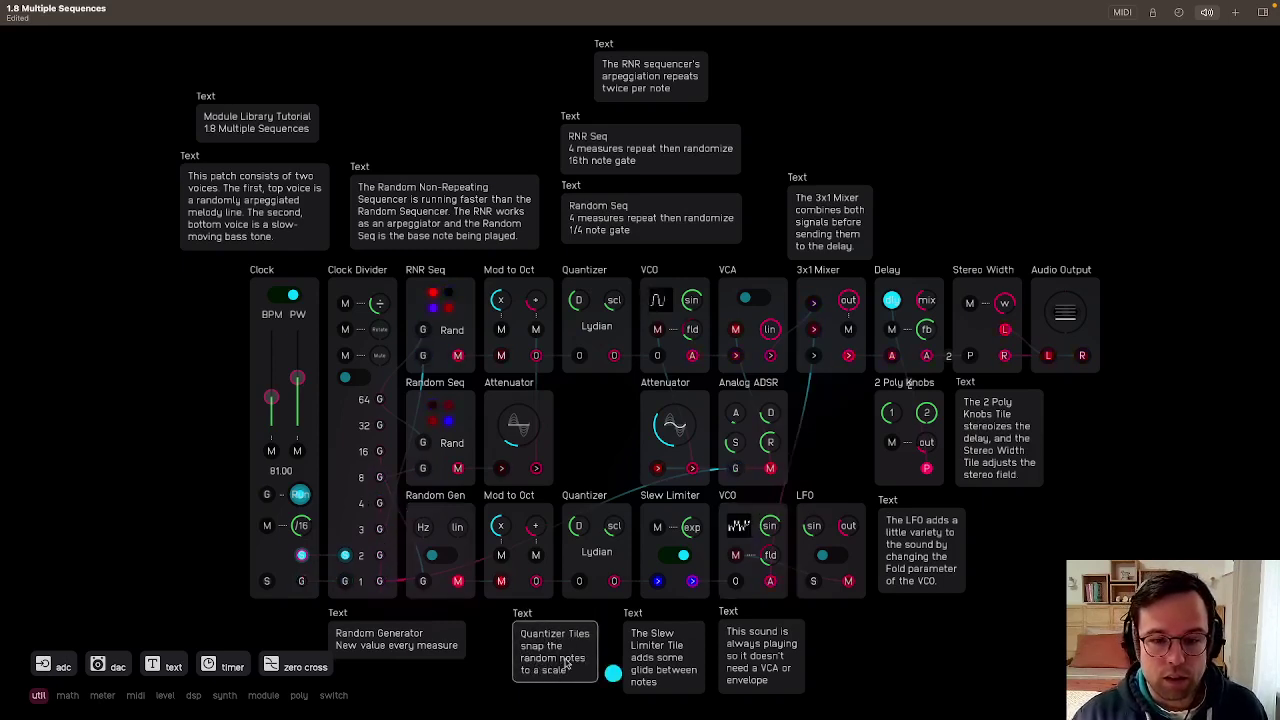
Step: Inspect both Quantizer tiles, the Slew Limiter and its note, the always-plays note, and the VCA
{"action": "left_click", "coordinate": [598, 517]}
{"action": "left_click", "coordinate": [598, 340]}
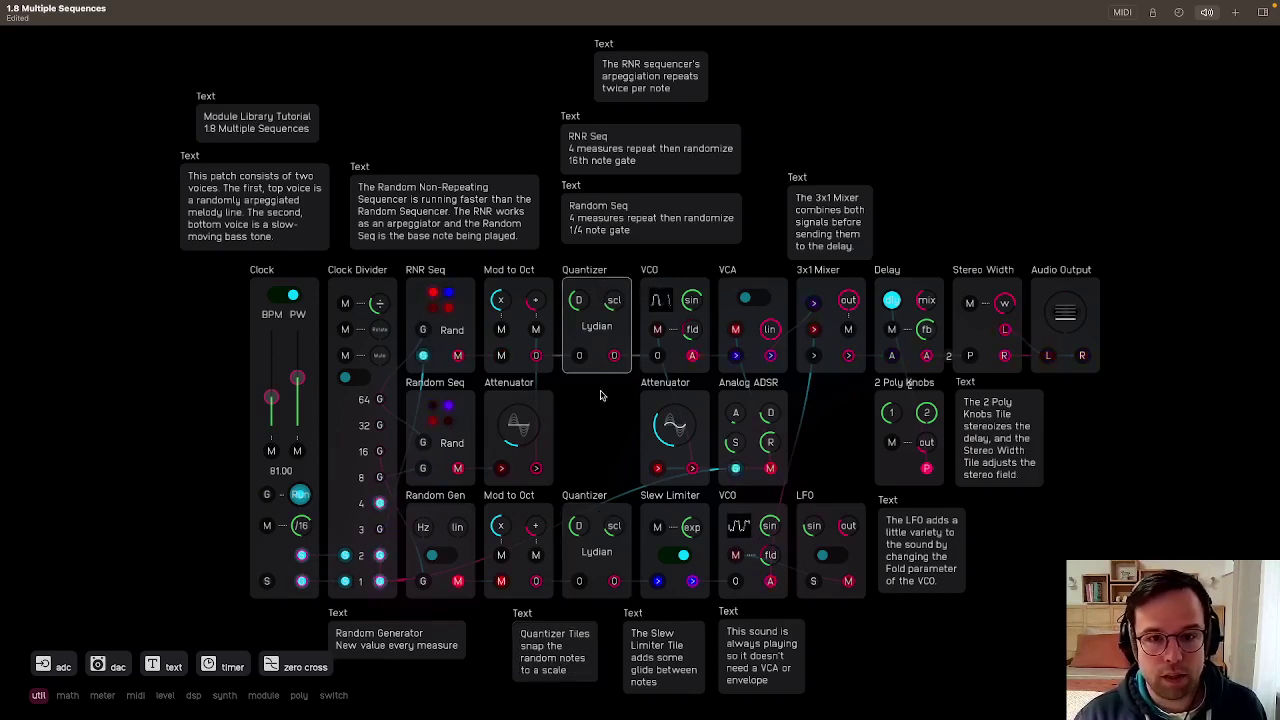
{"action": "left_click", "coordinate": [599, 508]}
{"action": "left_click", "coordinate": [675, 651]}
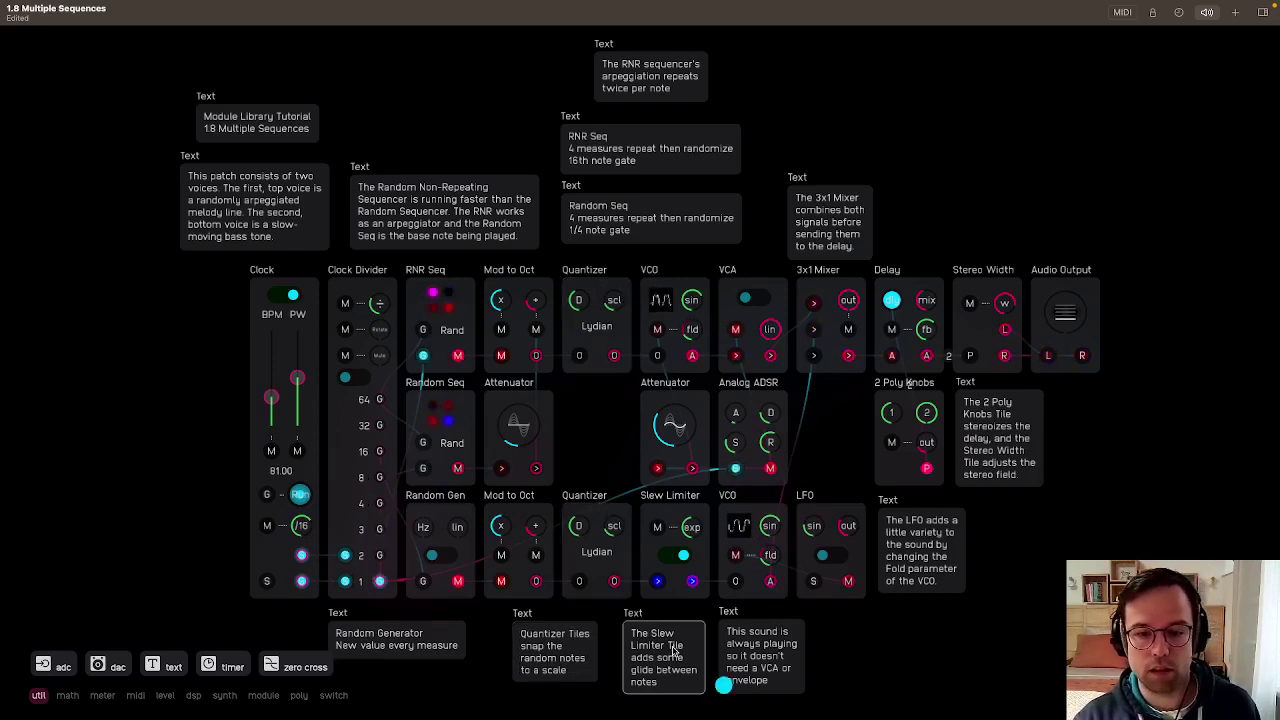
{"action": "left_click", "coordinate": [677, 517]}
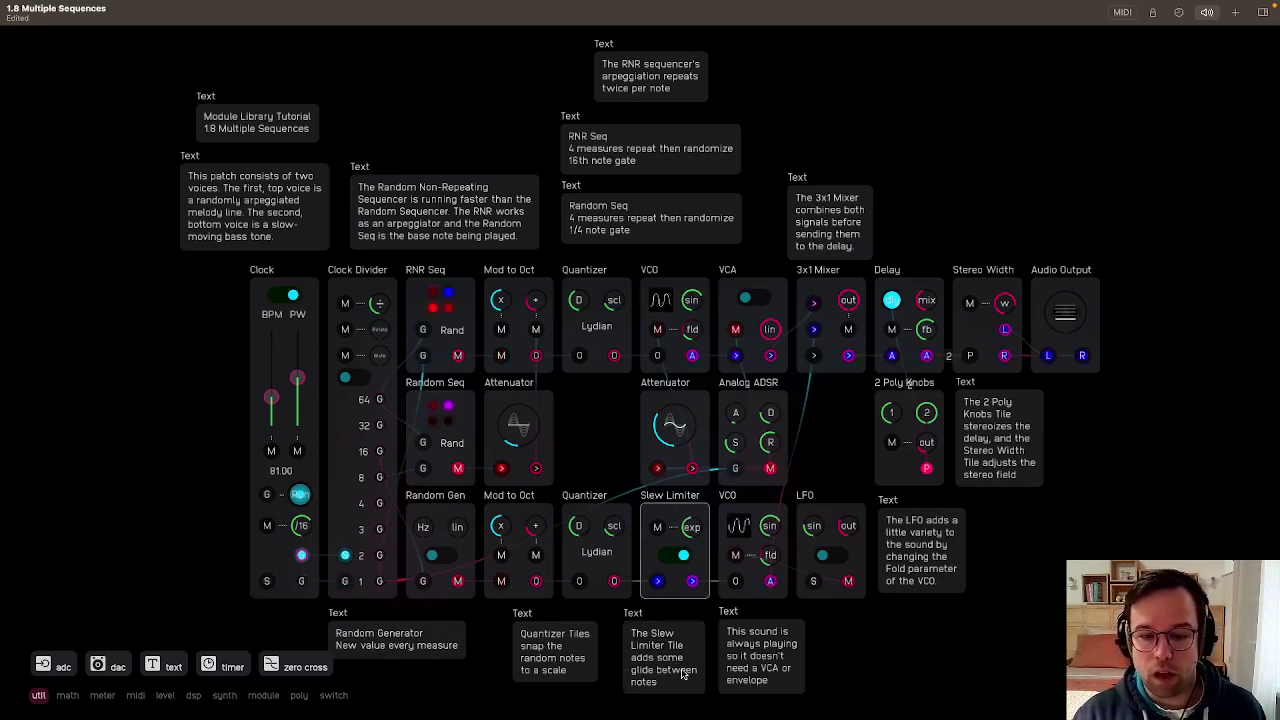
{"action": "left_click", "coordinate": [781, 664]}
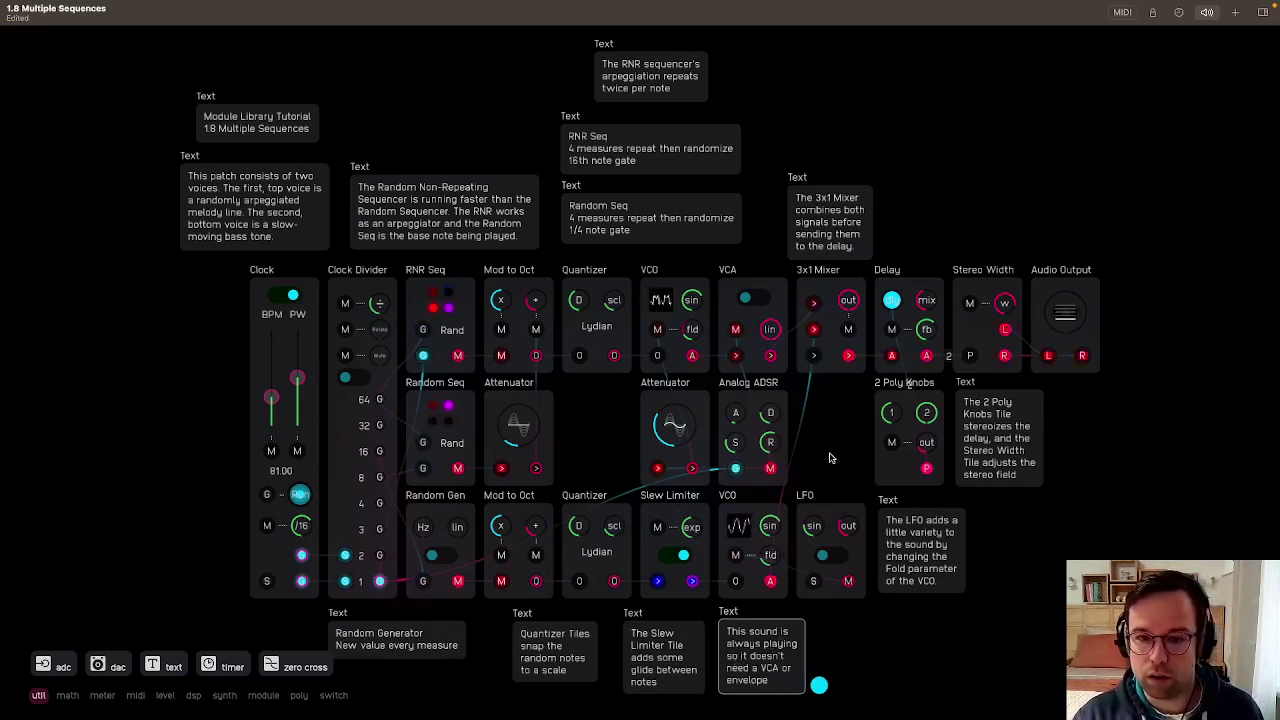
{"action": "left_click", "coordinate": [752, 318]}
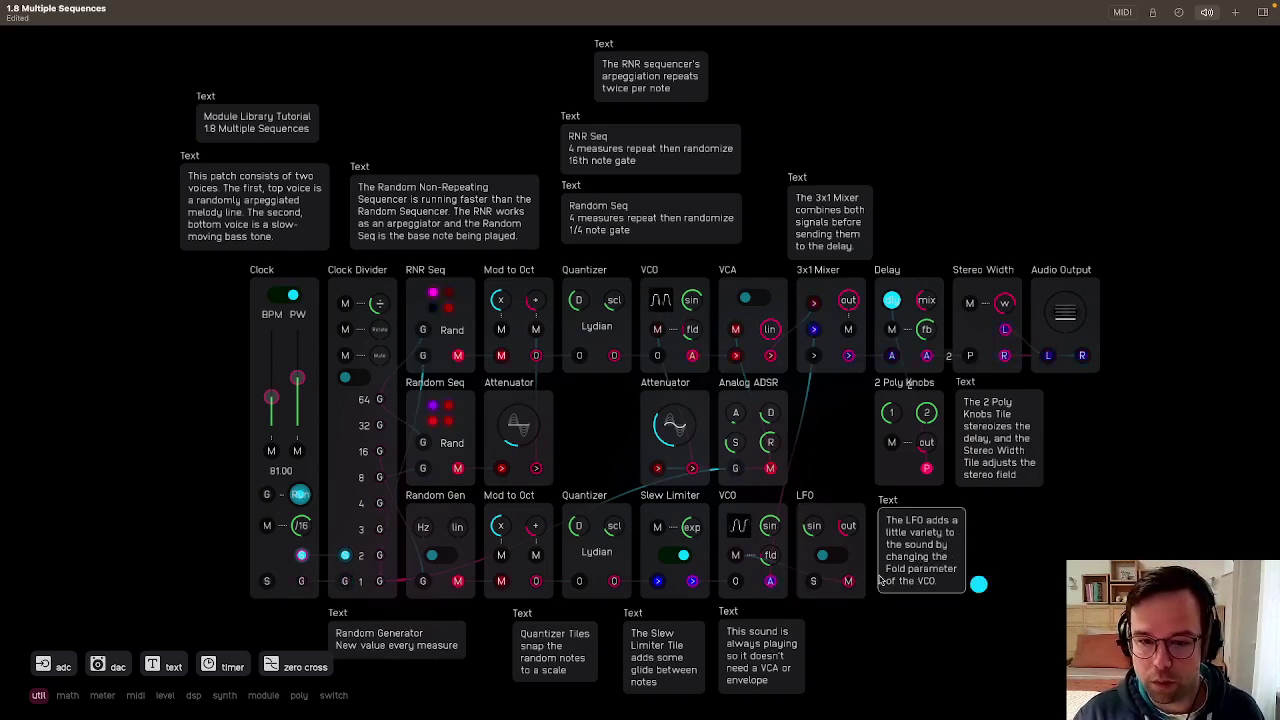
Step: Patch the LFO into the VCO fold input and add a comma after 'delay' in the 2 Poly Knobs note
{"action": "left_click_drag", "start_coordinate": [848, 584], "coordinate": [735, 556]}
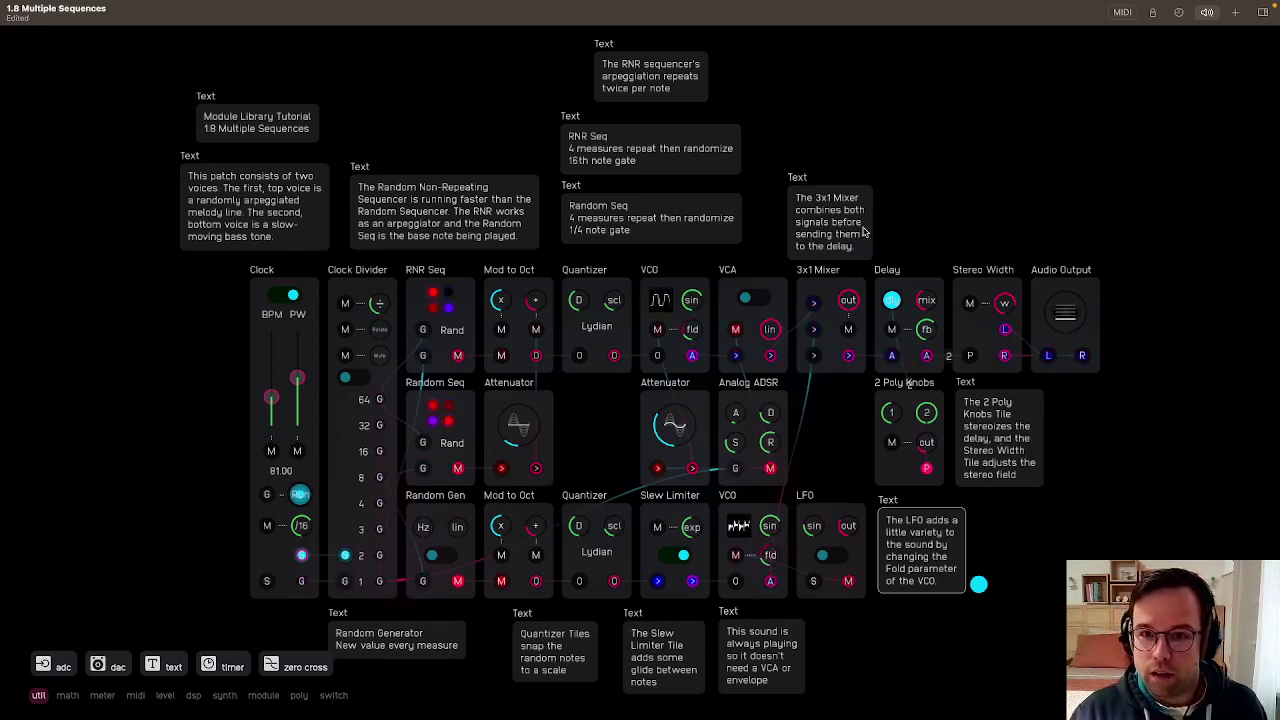
{"action": "left_click", "coordinate": [1003, 428]}
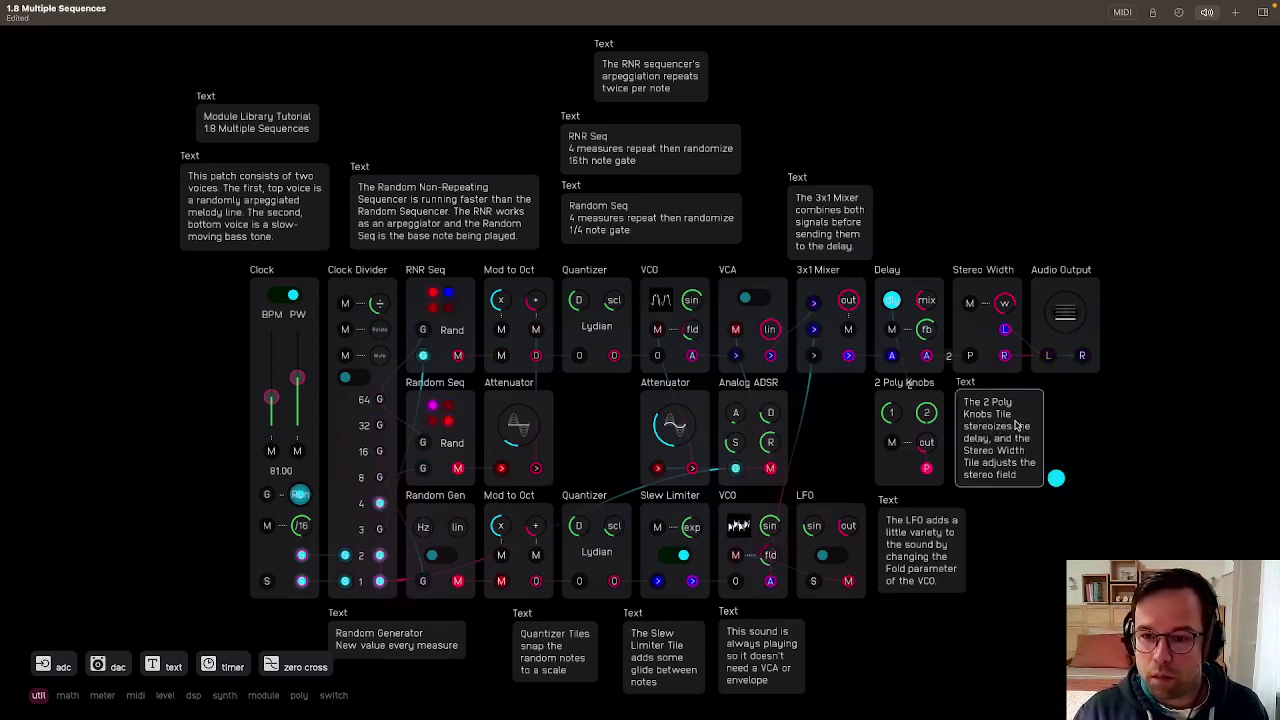
{"action": "left_click", "coordinate": [986, 438]}
{"action": "type", "text": ","}
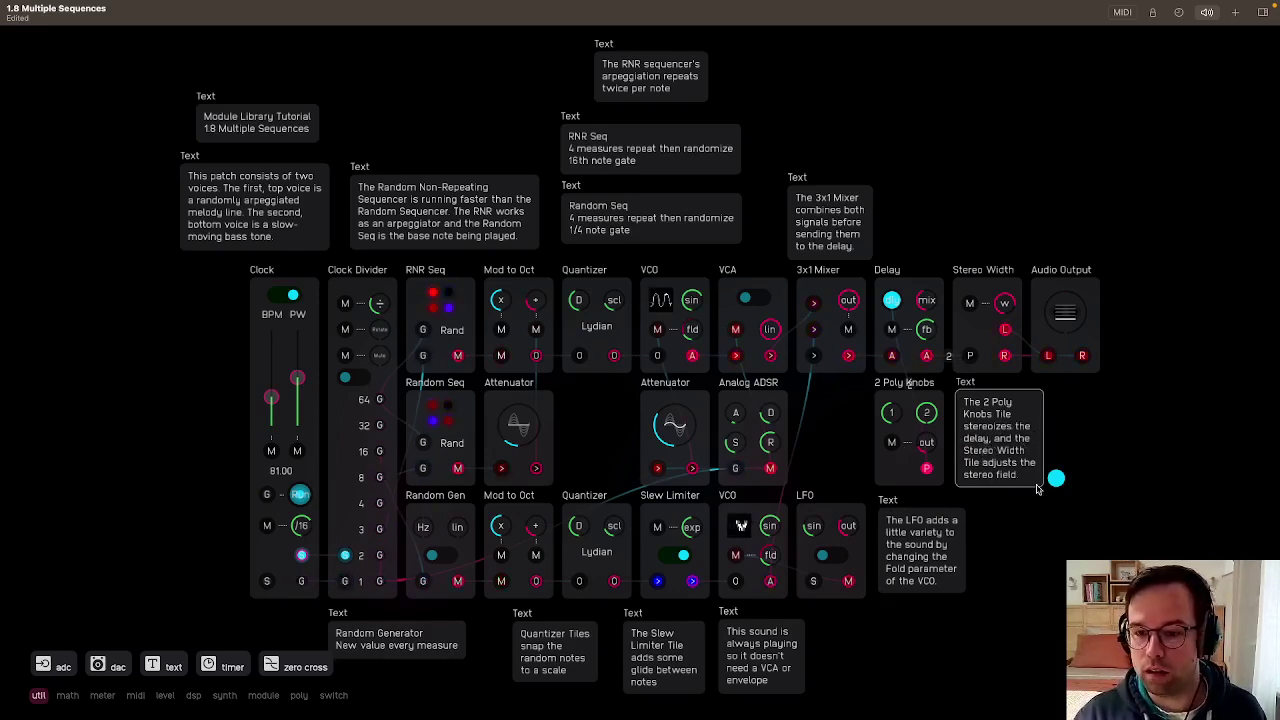
Step: Select the Delay and 3x1 Mixer tiles, then place a Delay copy above the 3x1 Mixer note
{"action": "left_click", "coordinate": [907, 290]}
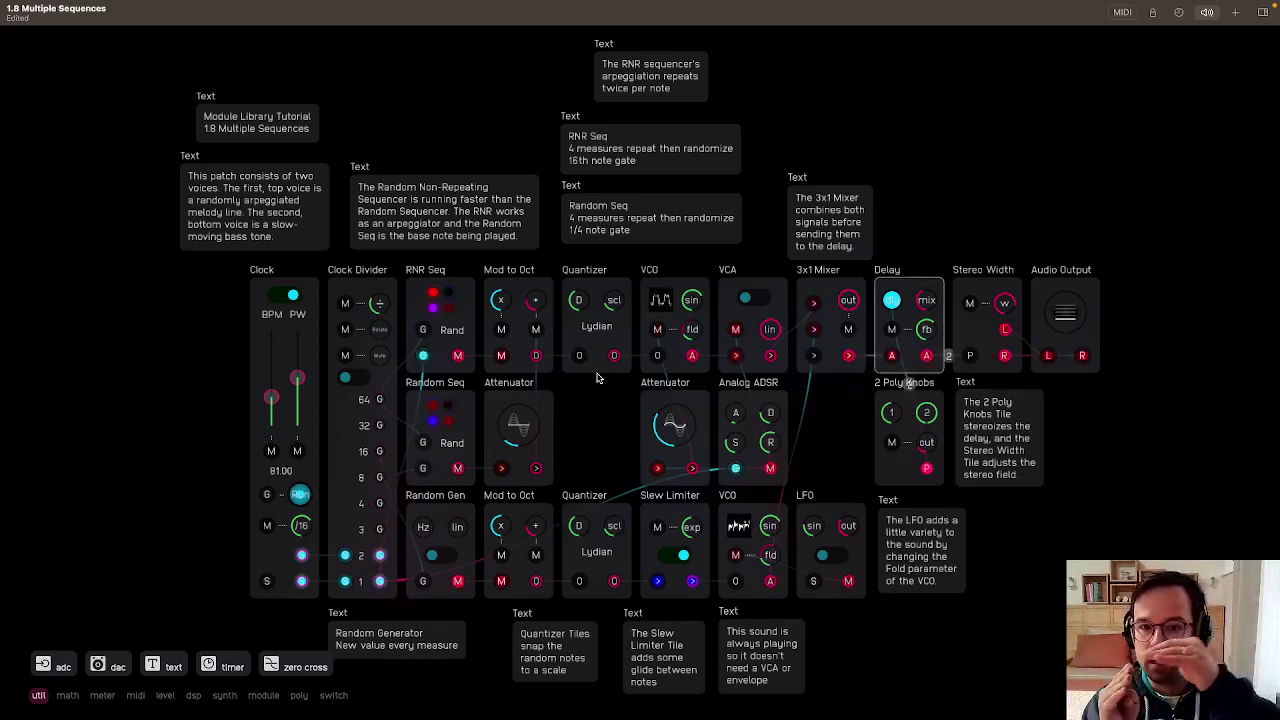
{"action": "left_click", "coordinate": [828, 290]}
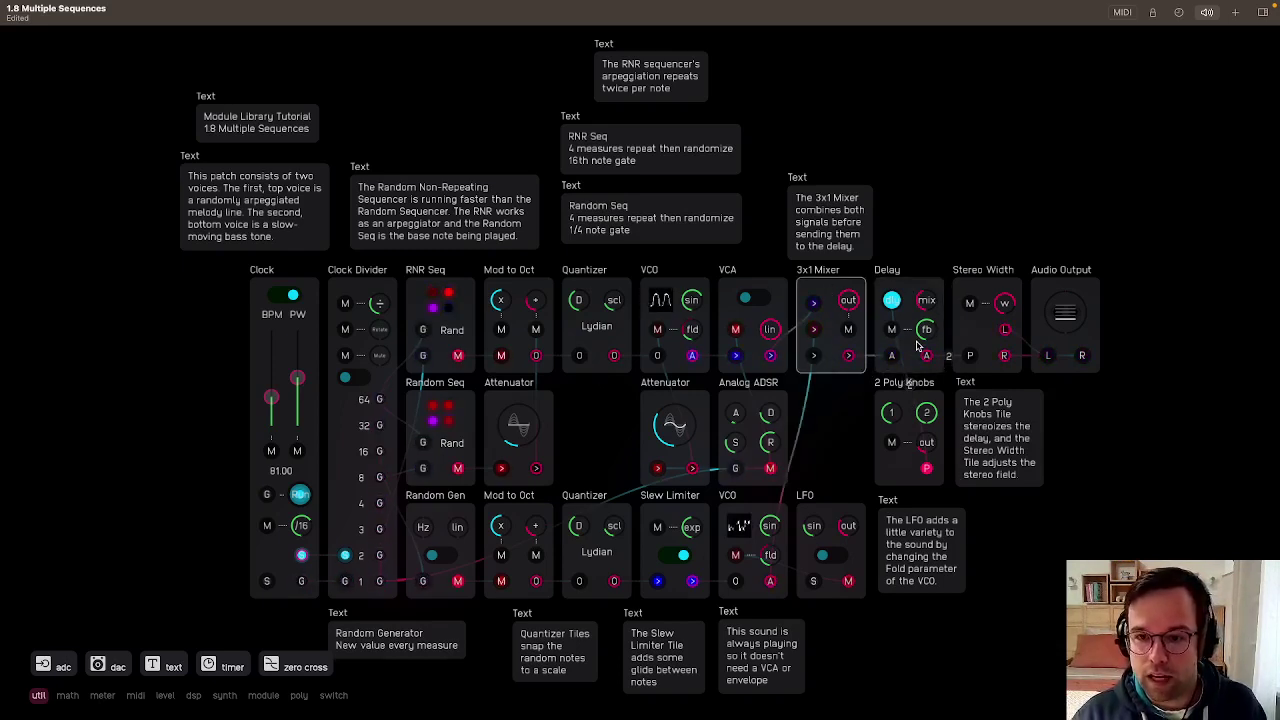
{"action": "left_click", "coordinate": [916, 343]}
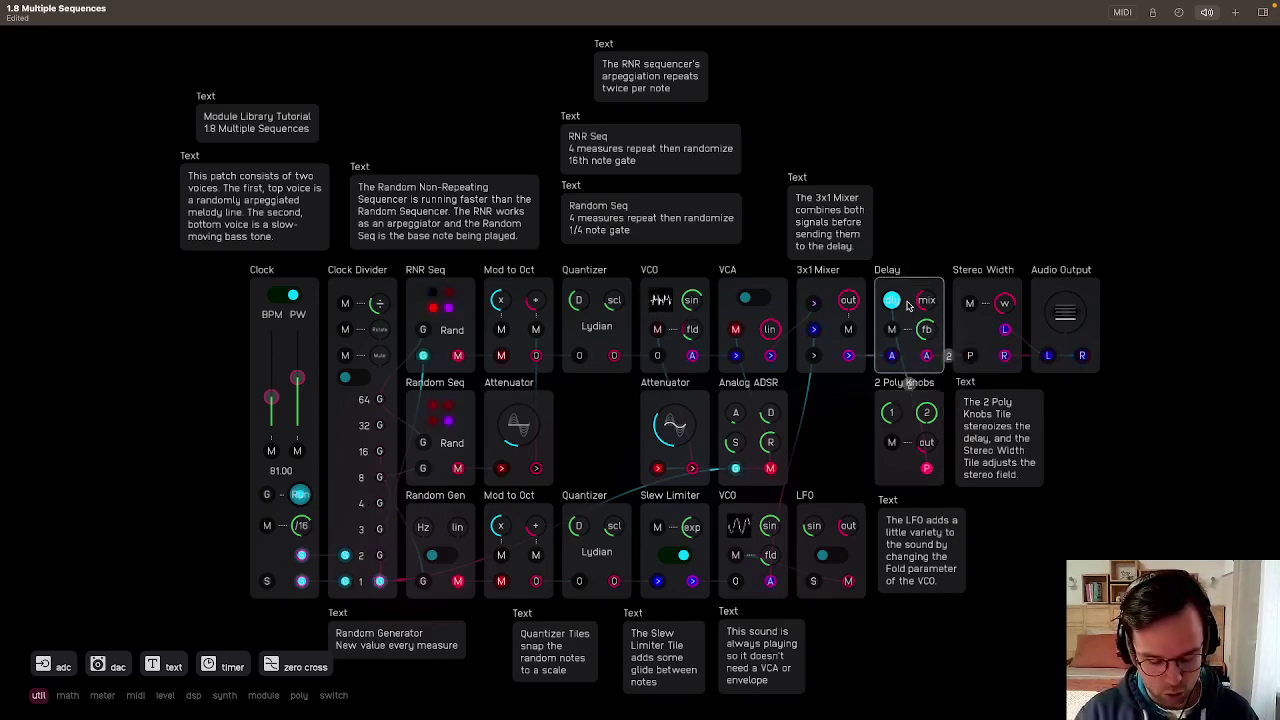
{"action": "left_click_drag", "start_coordinate": [907, 305], "coordinate": [917, 172]}
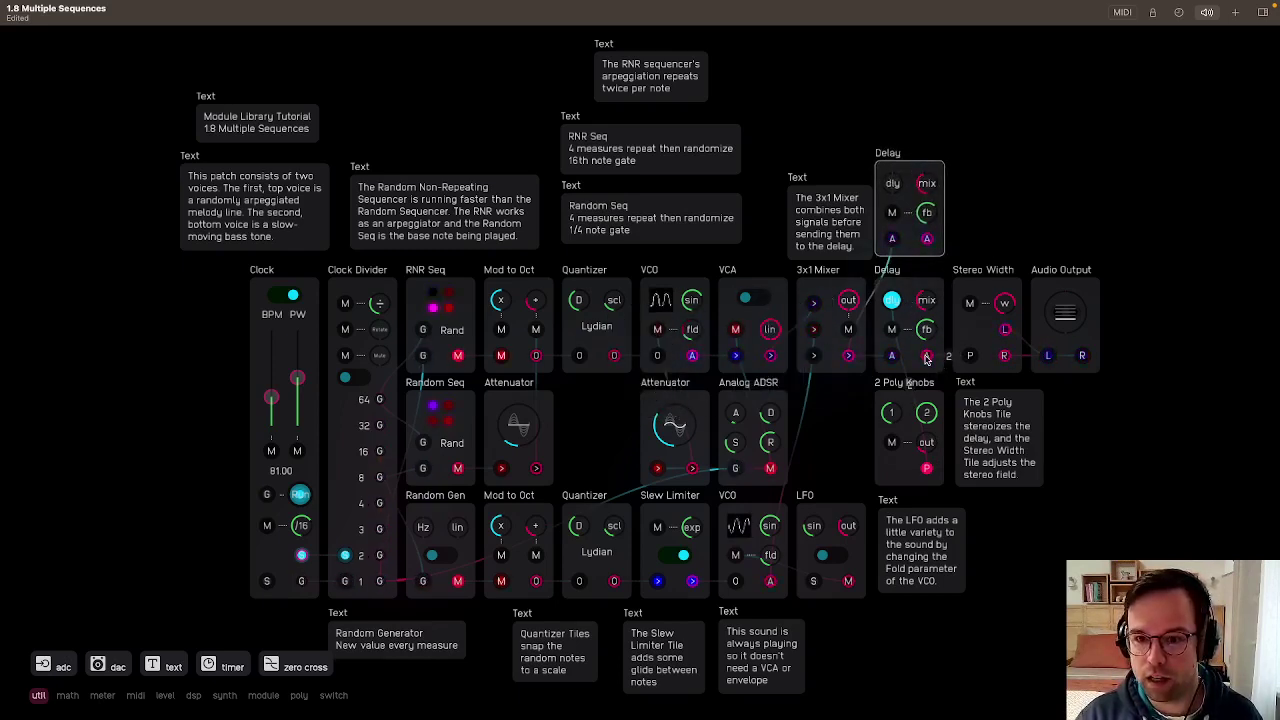
Step: Wire the copied Delay's output to Audio Output R, then take the duplicate Delay back out
{"action": "left_click_drag", "start_coordinate": [926, 238], "coordinate": [1034, 194]}
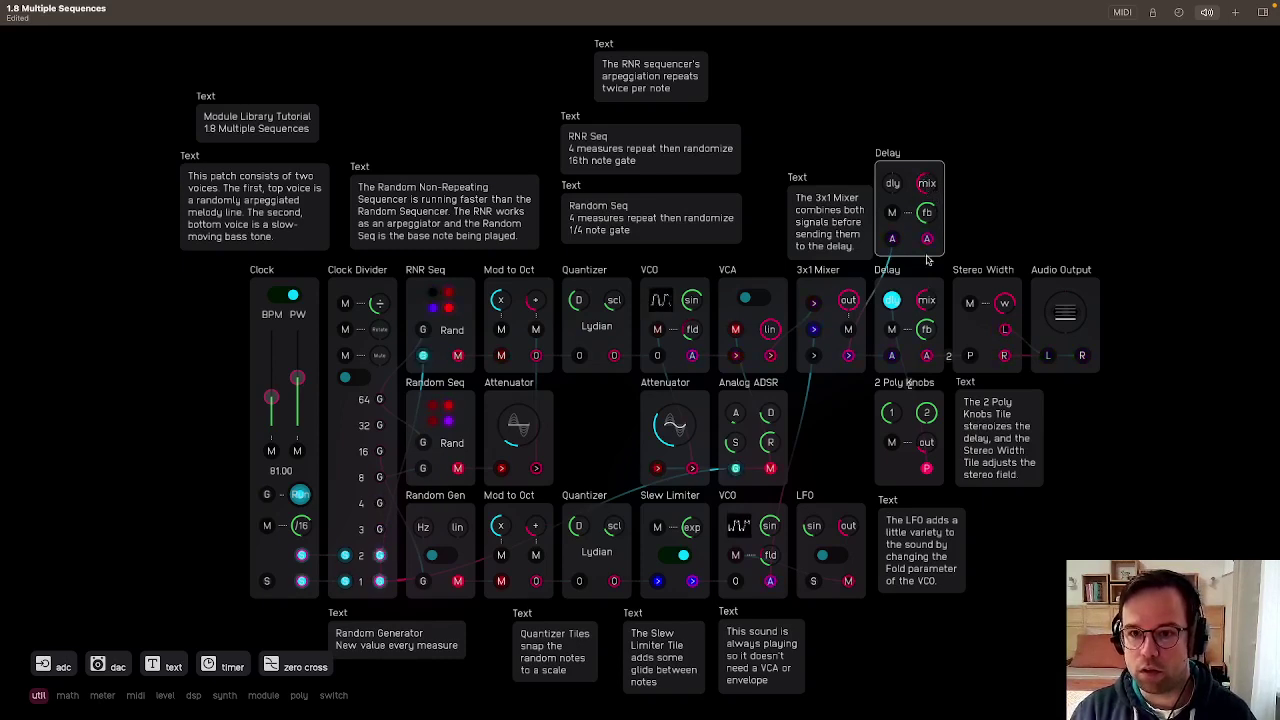
{"action": "left_click_drag", "start_coordinate": [927, 187], "coordinate": [1005, 219]}
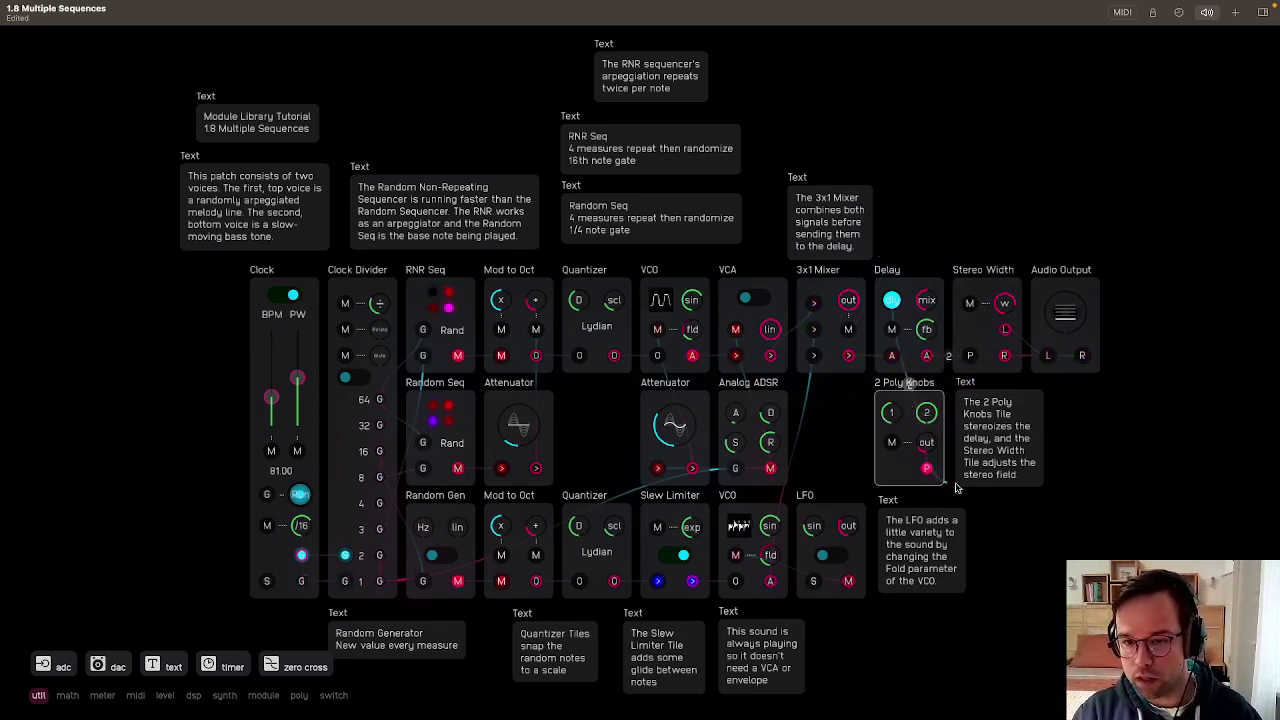
Step: Cable the 2 Poly Knobs P output into the Delay's blue time knob
{"action": "left_click_drag", "start_coordinate": [928, 470], "coordinate": [892, 302]}
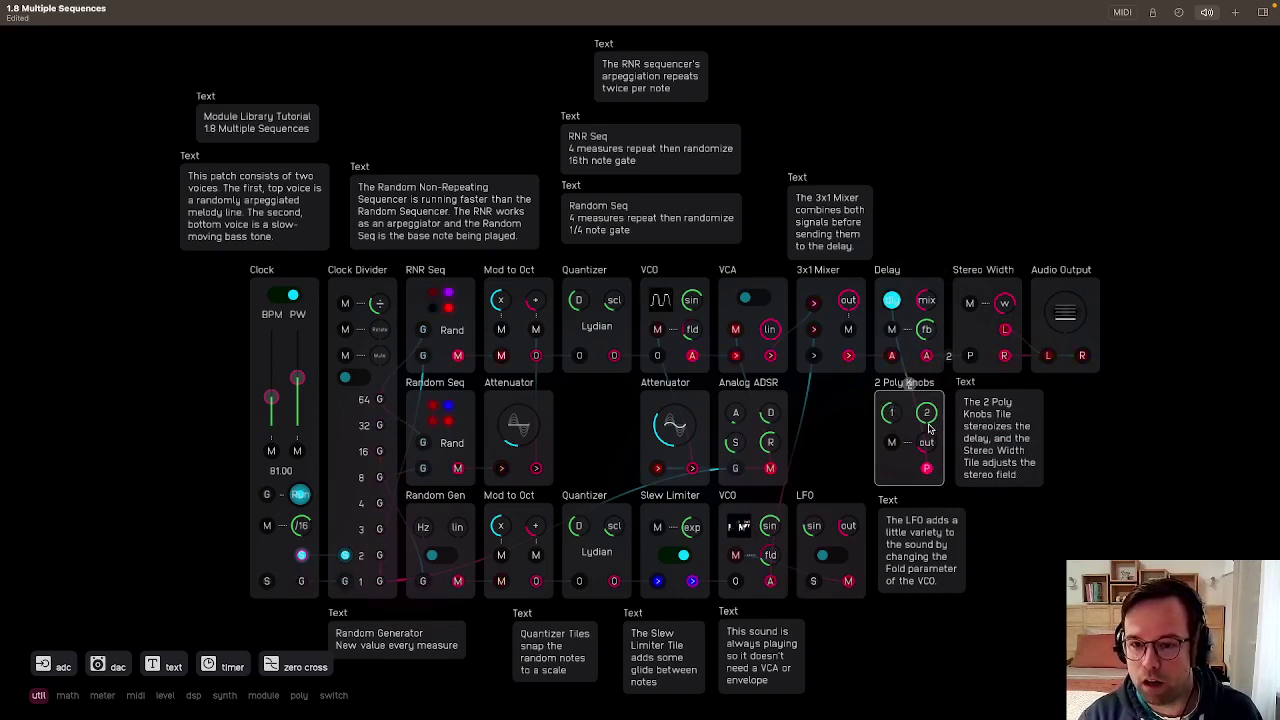
Step: Add a Value meter next to 2 Poly Knobs to read its 0.07 and 0.15 output
{"action": "right_click", "coordinate": [1014, 528]}
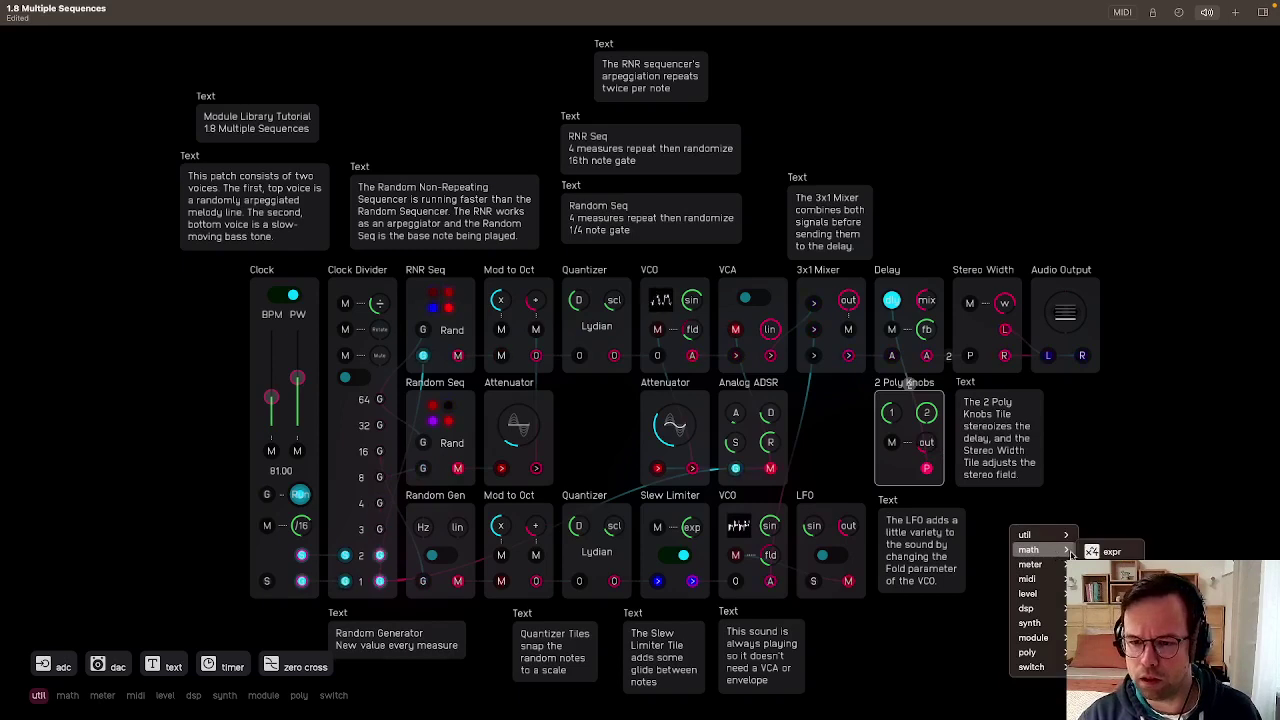
{"action": "left_click", "coordinate": [1100, 572]}
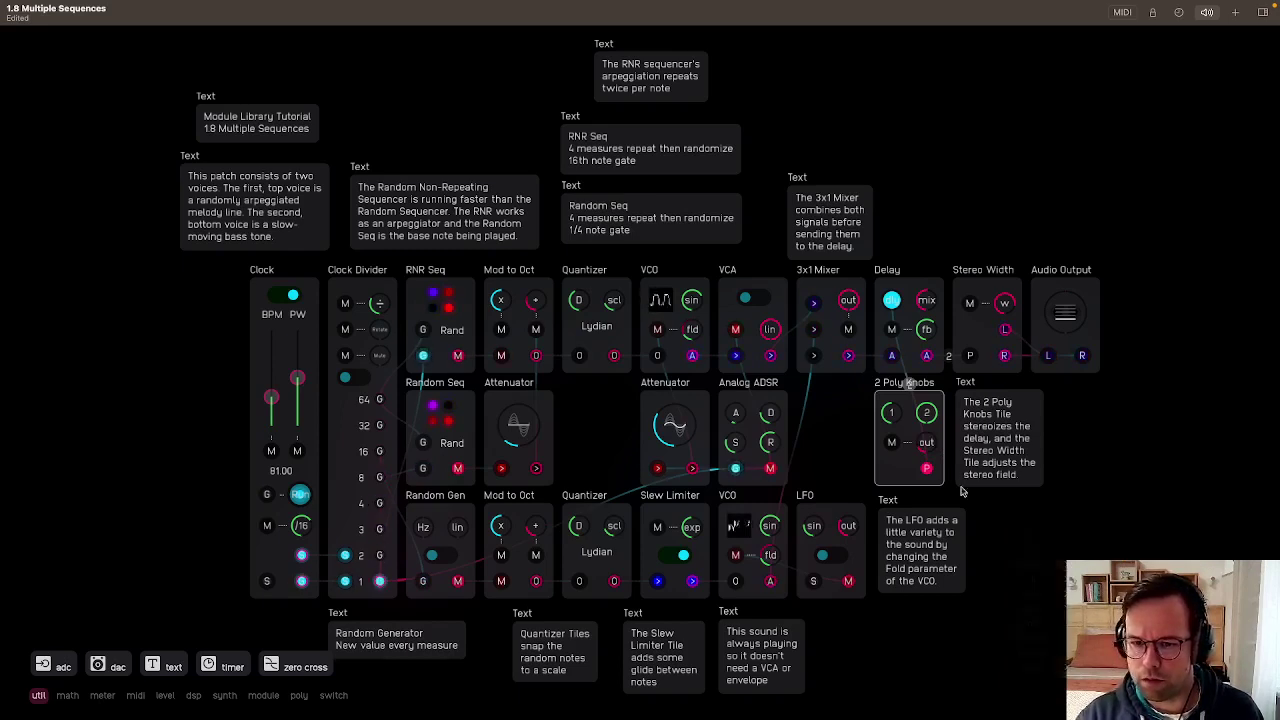
{"action": "left_click_drag", "start_coordinate": [1060, 533], "coordinate": [1051, 531]}
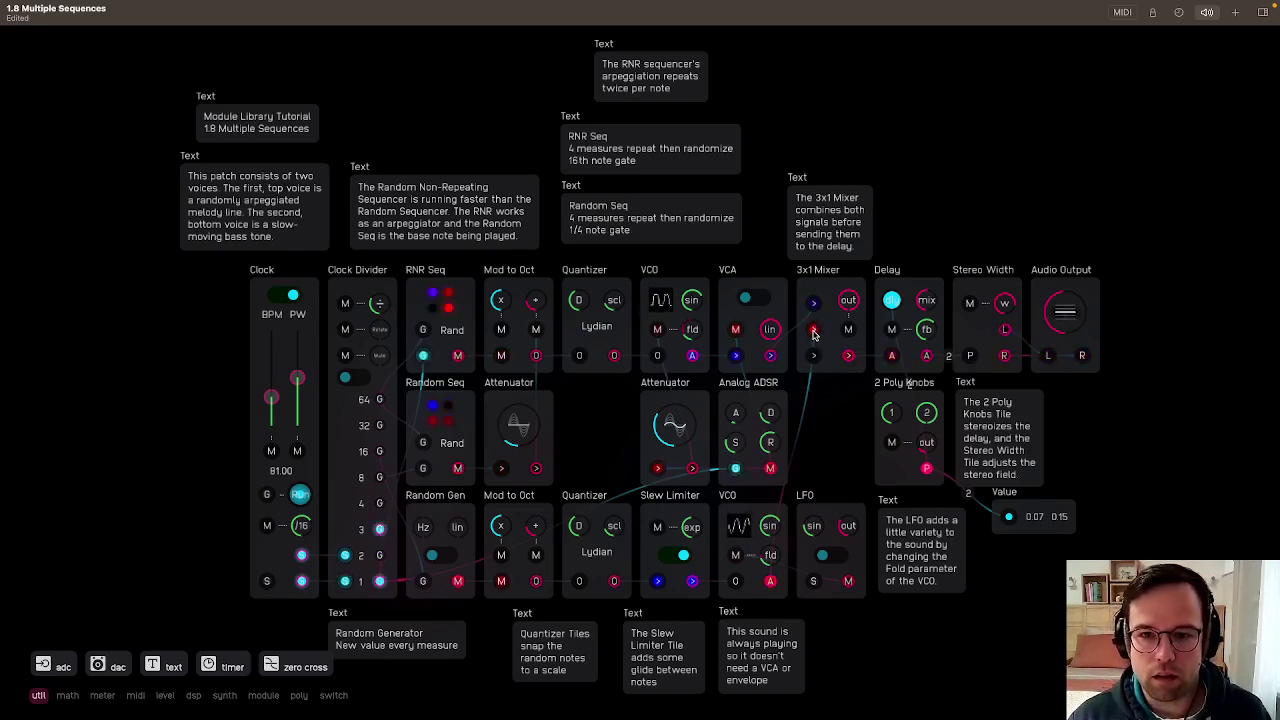
Step: Unplug the 3x1 Mixer's lower input and patch the lower VCO into its middle input
{"action": "left_click_drag", "start_coordinate": [813, 355], "coordinate": [893, 356]}
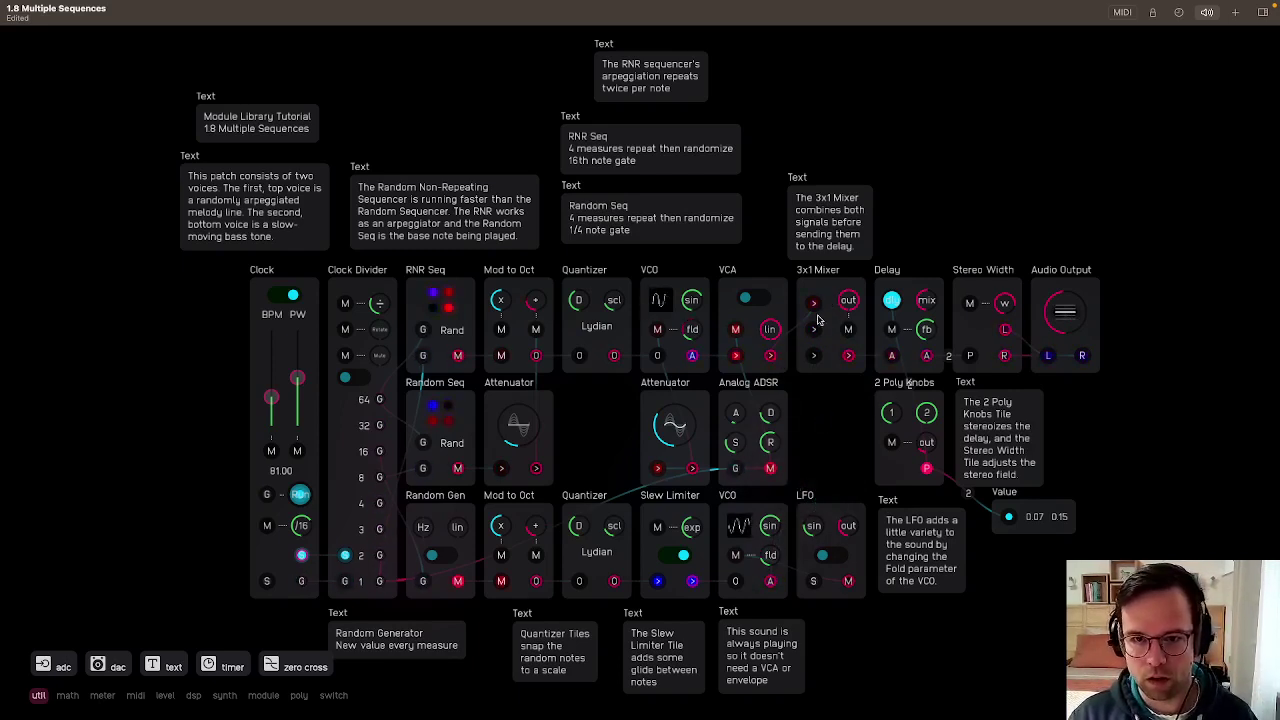
{"action": "left_click_drag", "start_coordinate": [818, 319], "coordinate": [814, 329]}
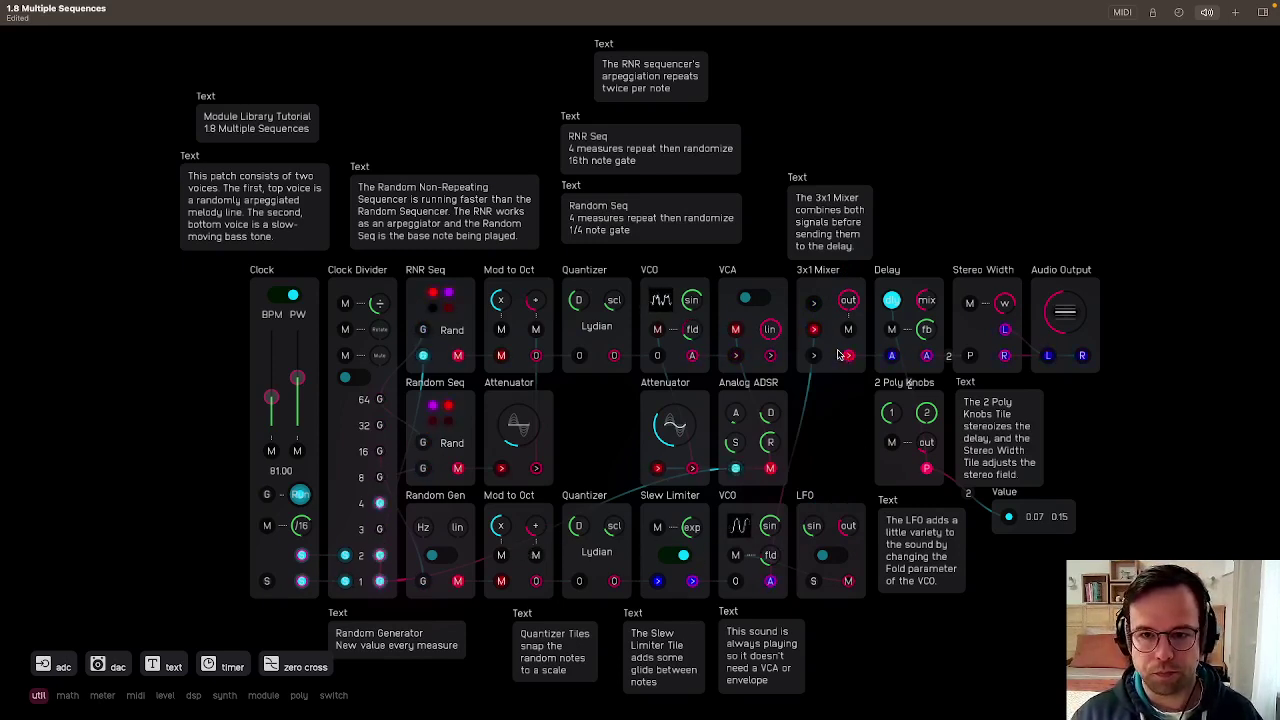
{"action": "left_click_drag", "start_coordinate": [823, 335], "coordinate": [803, 333]}
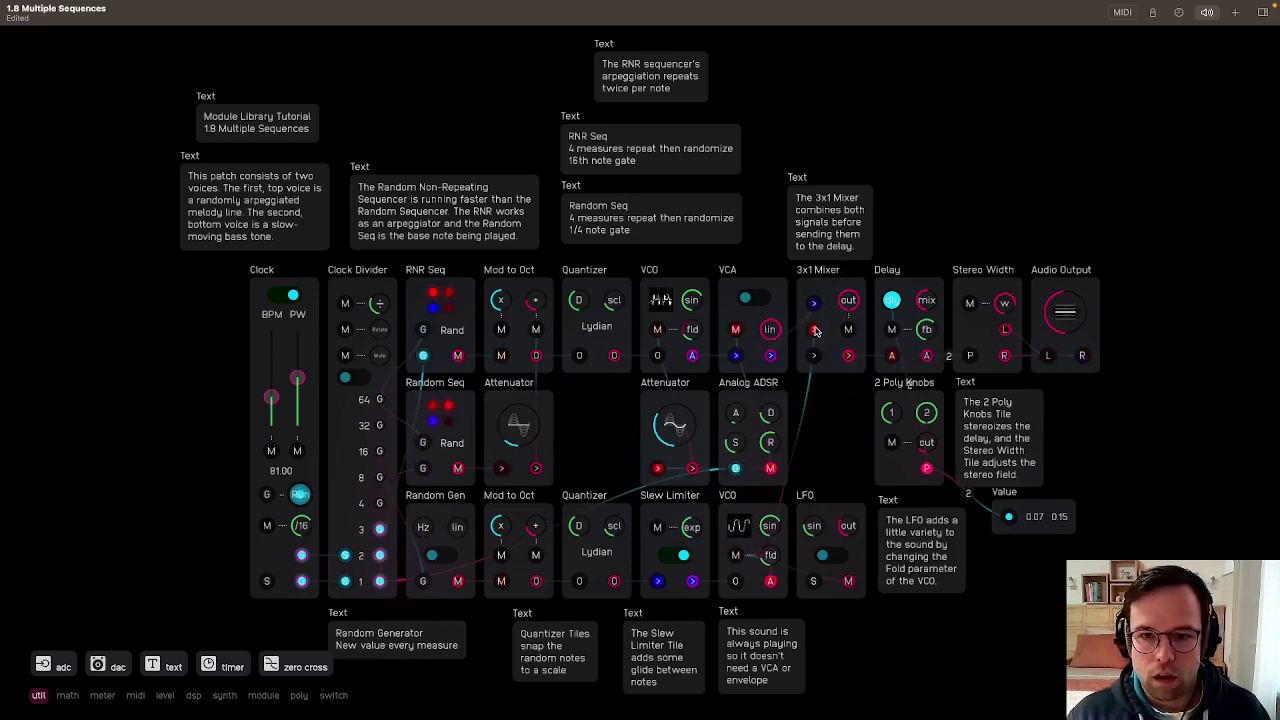
{"action": "left_click_drag", "start_coordinate": [803, 333], "coordinate": [700, 400]}
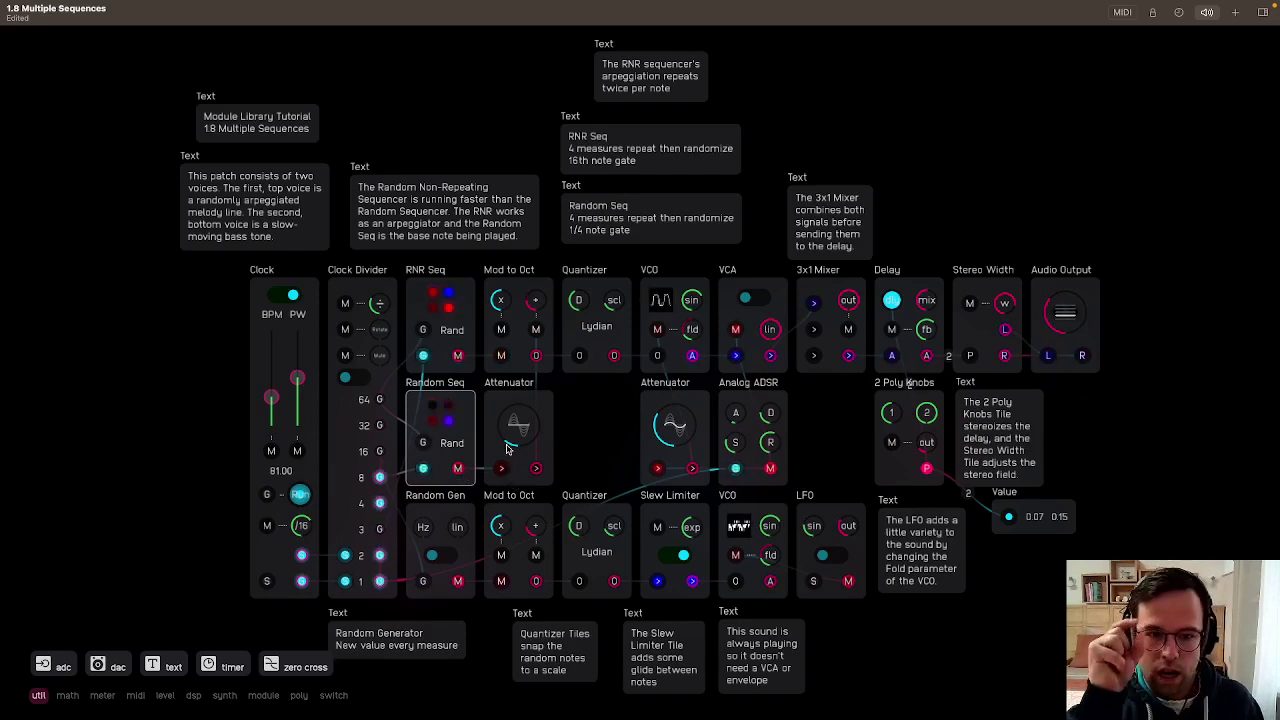
{"action": "left_click", "coordinate": [492, 407]}
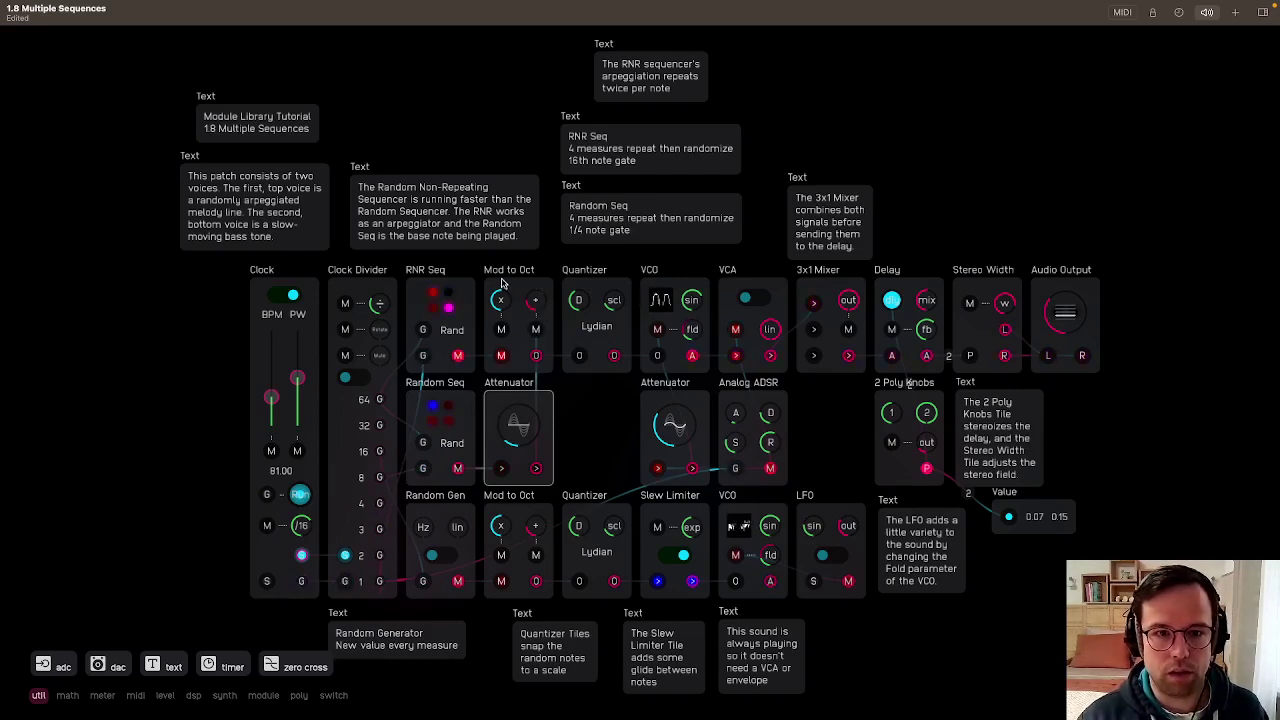
{"action": "left_click", "coordinate": [540, 286]}
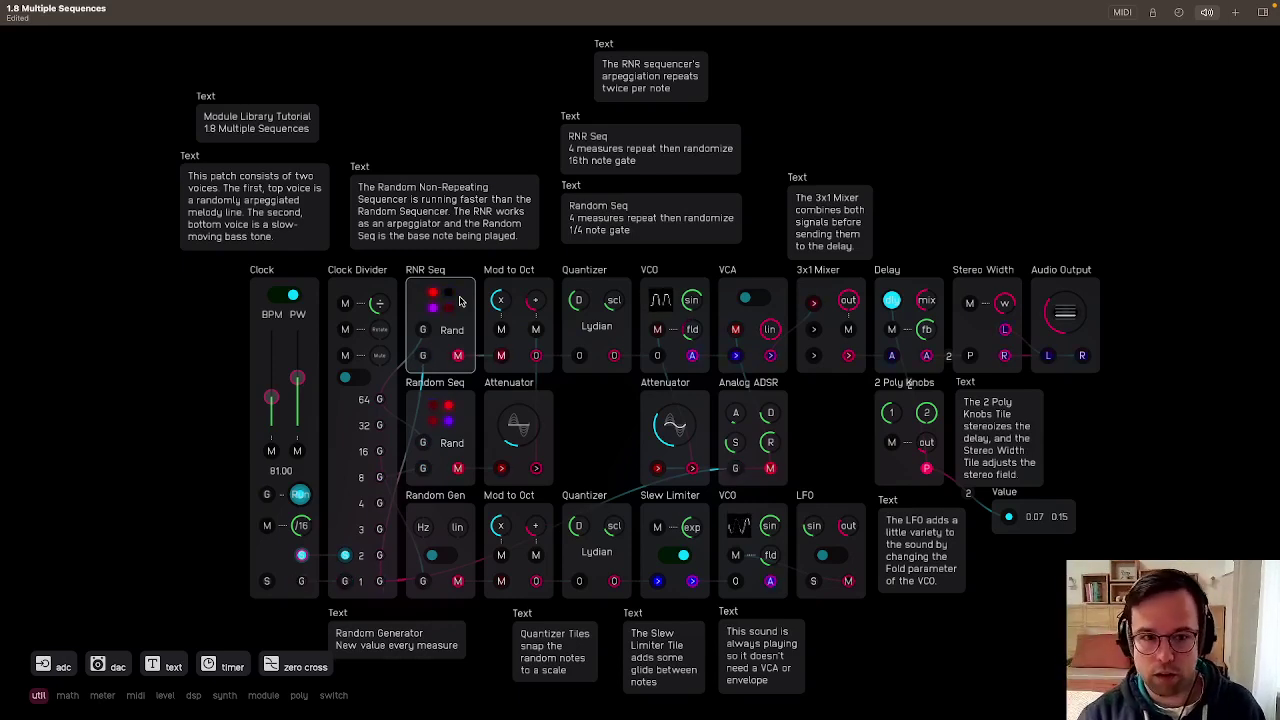
{"action": "left_click", "coordinate": [449, 402]}
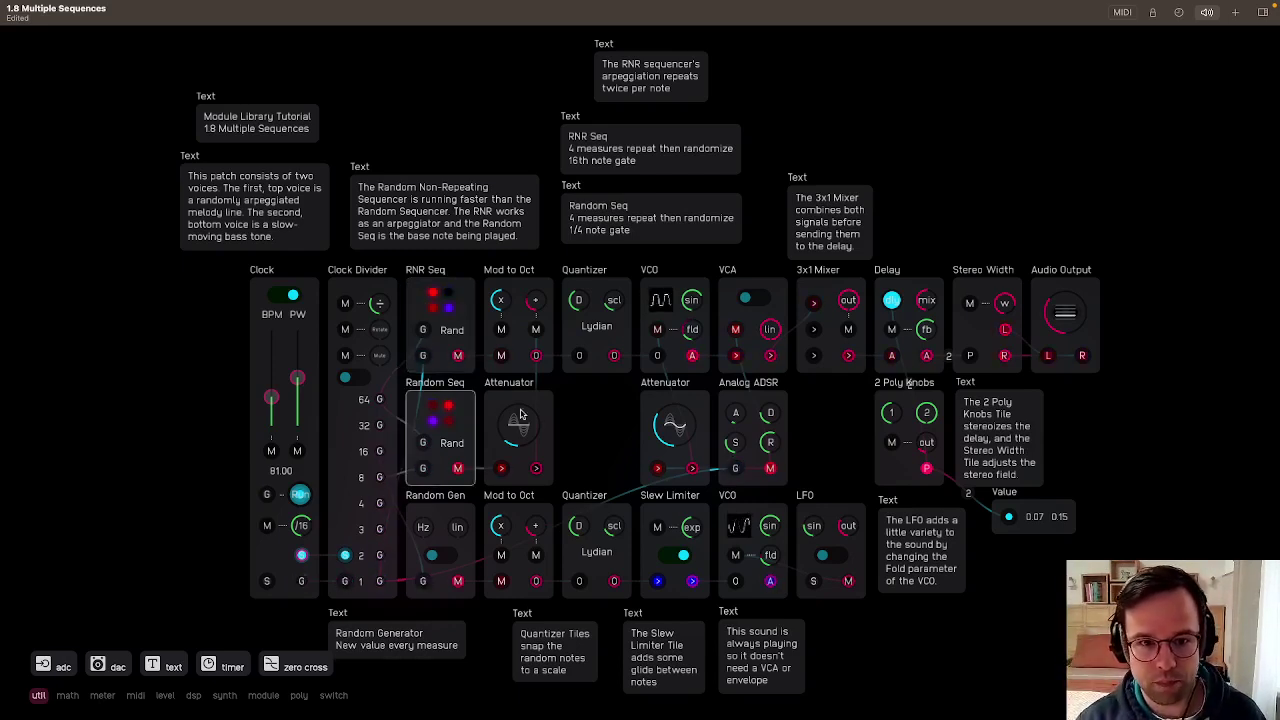
{"action": "left_click", "coordinate": [516, 283]}
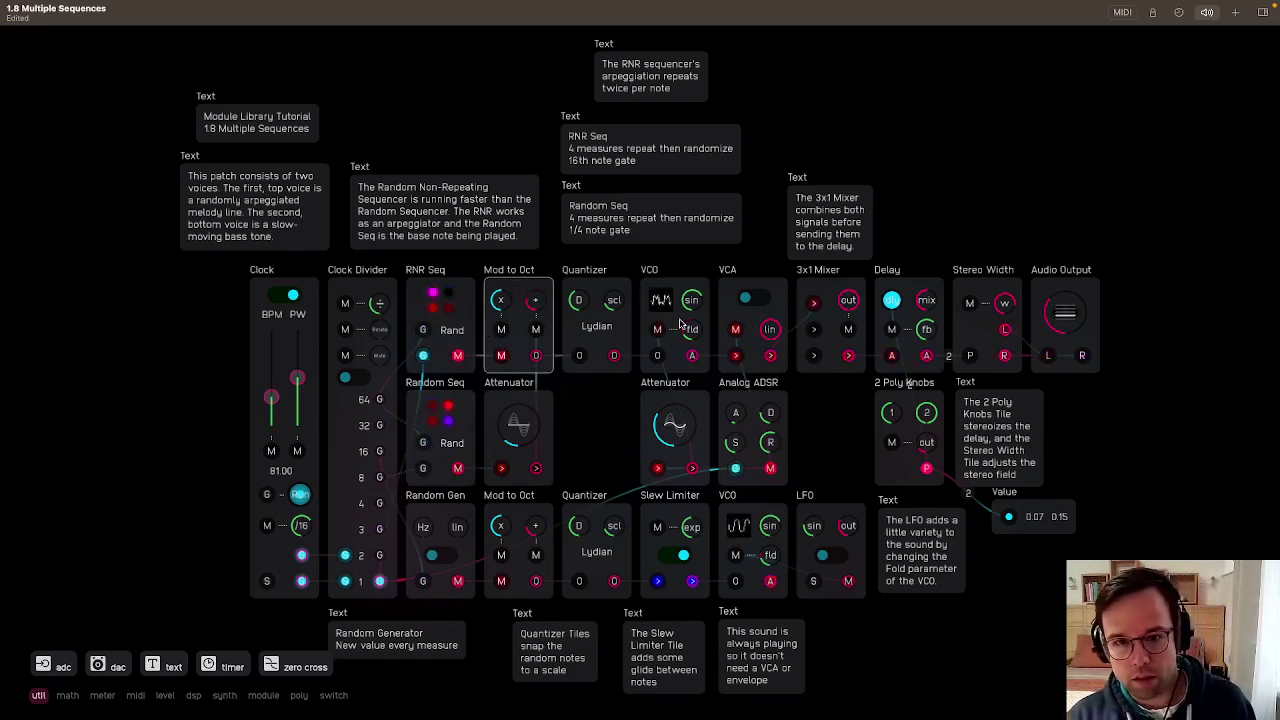
{"action": "left_click", "coordinate": [596, 294]}
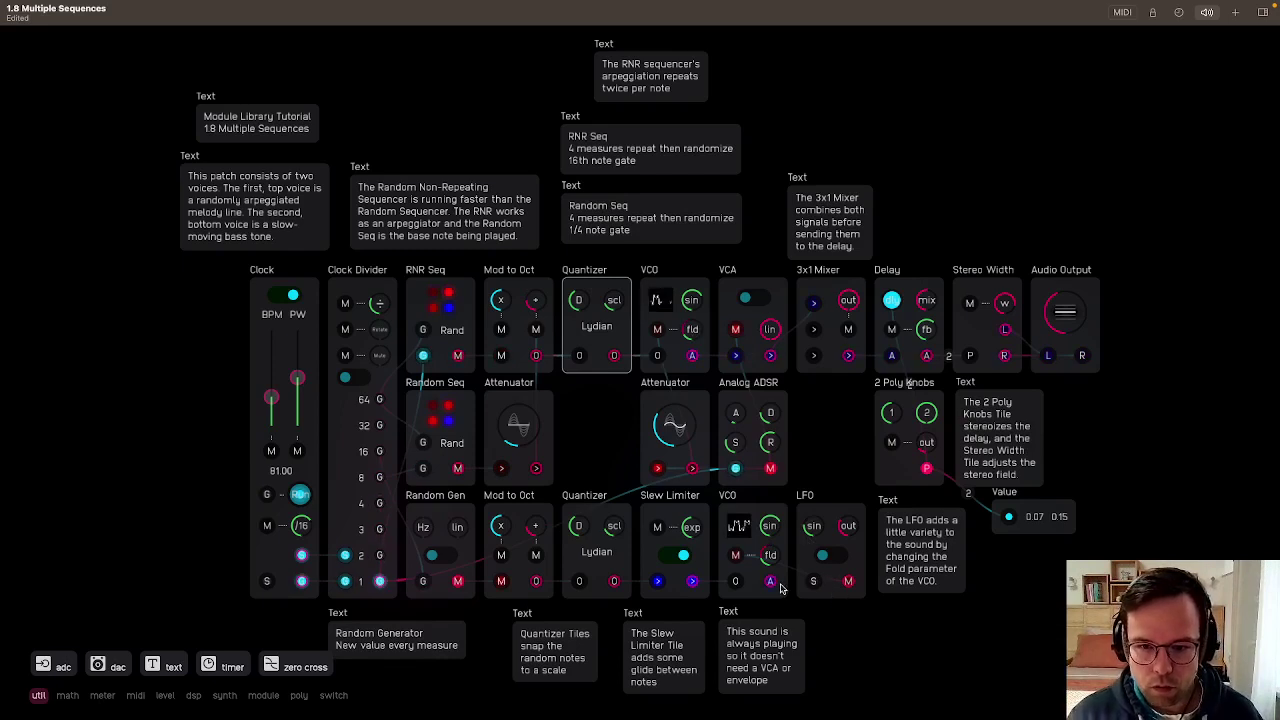
Step: Feed the lower VCO's A output into mixer input two, then select Random Gen and Slew Limiter
{"action": "left_click_drag", "start_coordinate": [771, 583], "coordinate": [815, 329]}
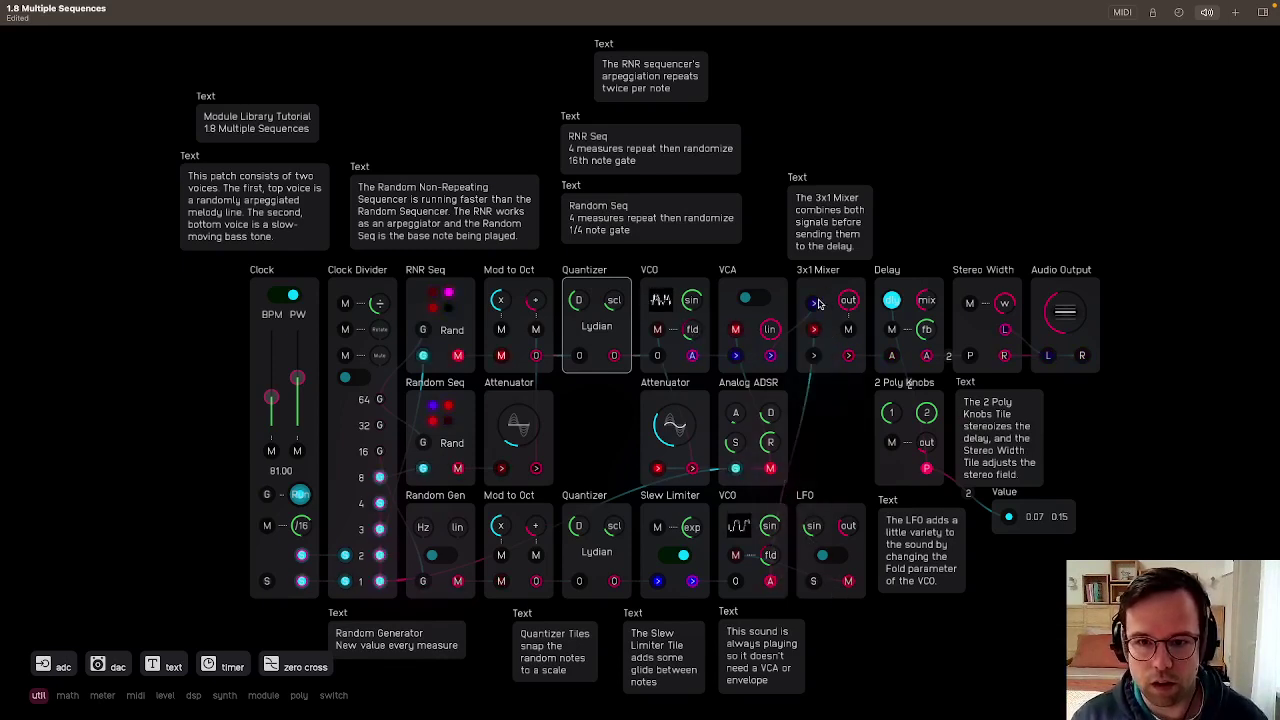
{"action": "left_click_drag", "start_coordinate": [817, 303], "coordinate": [840, 343]}
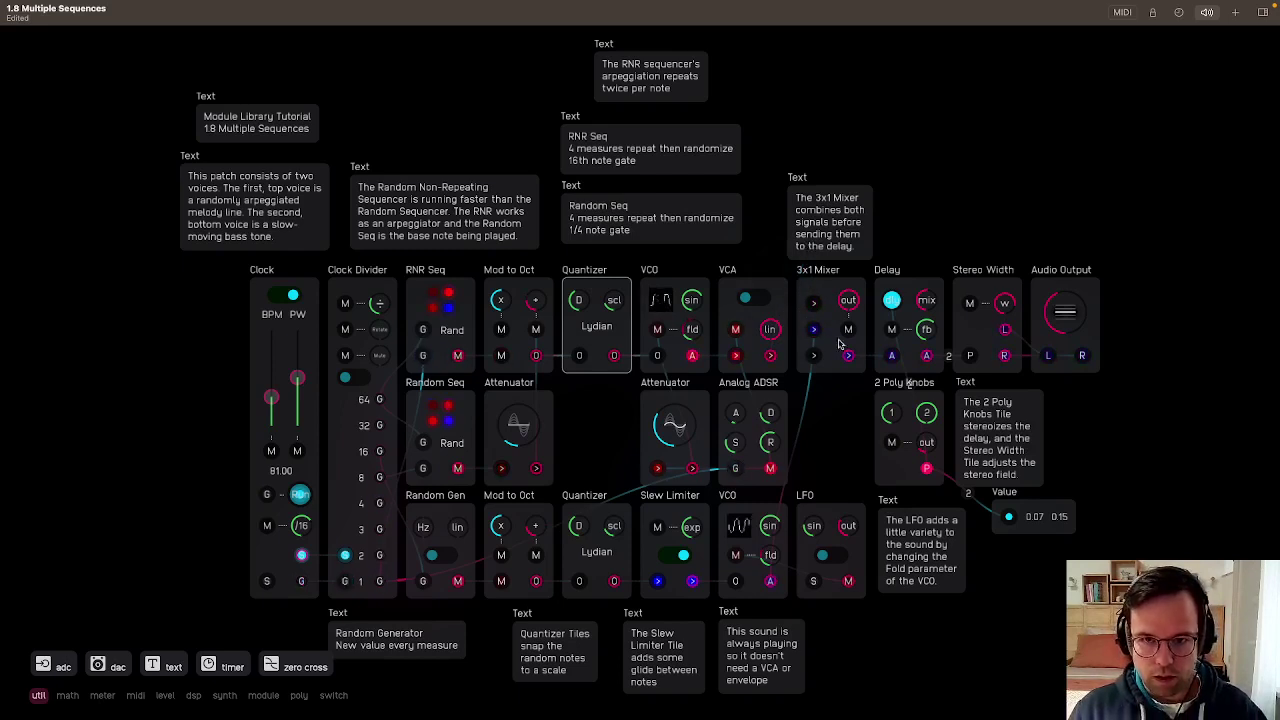
{"action": "left_click", "coordinate": [448, 577]}
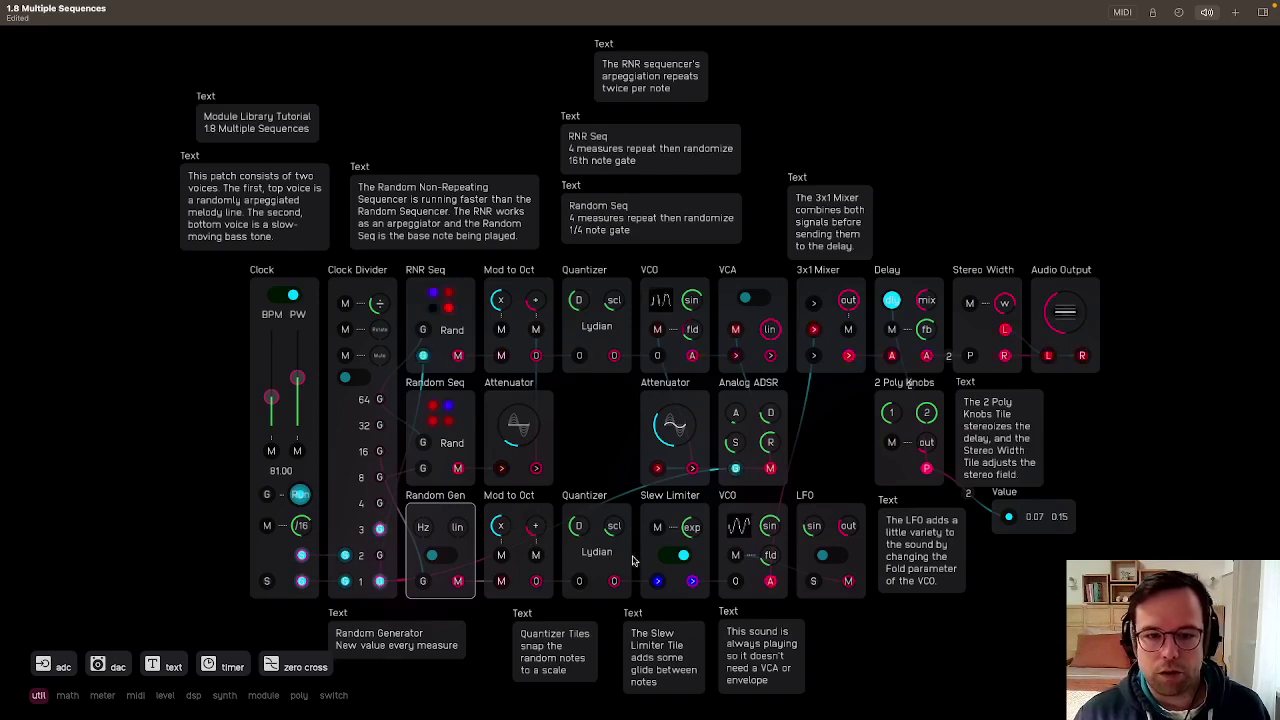
{"action": "left_click", "coordinate": [682, 510]}
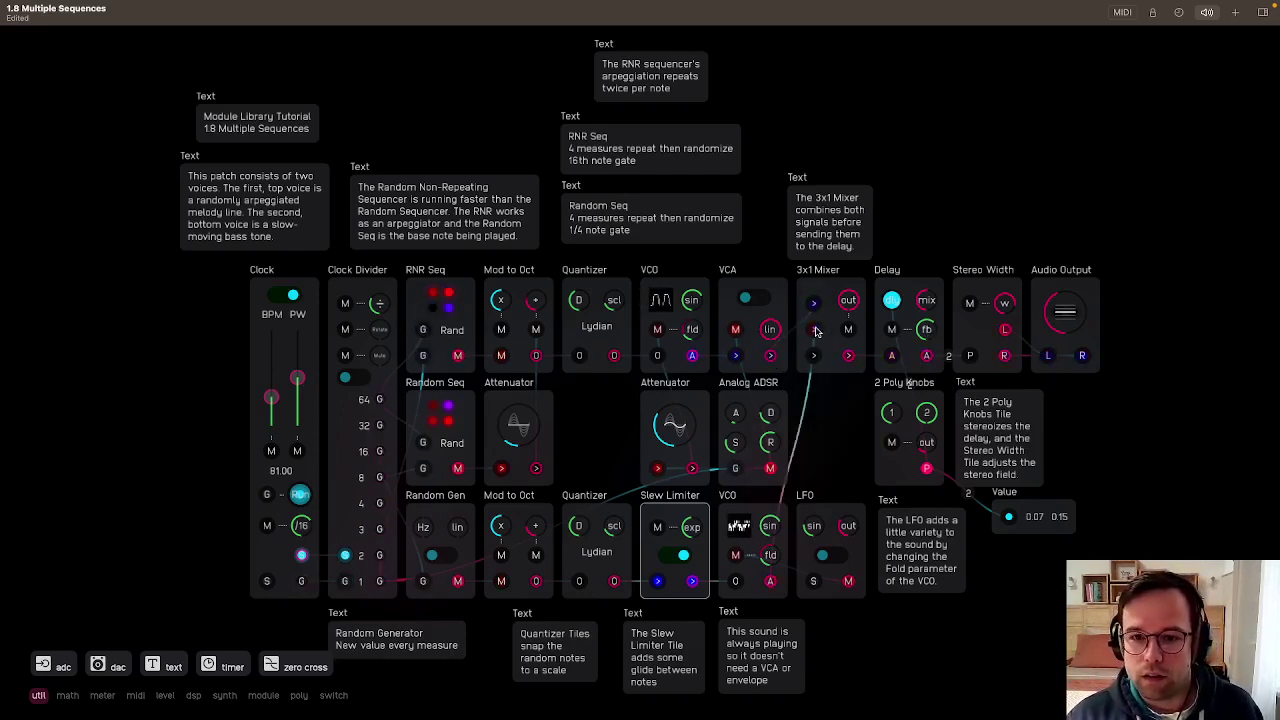
Step: Delete the cable plugged into the 3x1 Mixer's middle input
{"action": "left_click_drag", "start_coordinate": [816, 331], "coordinate": [848, 395]}
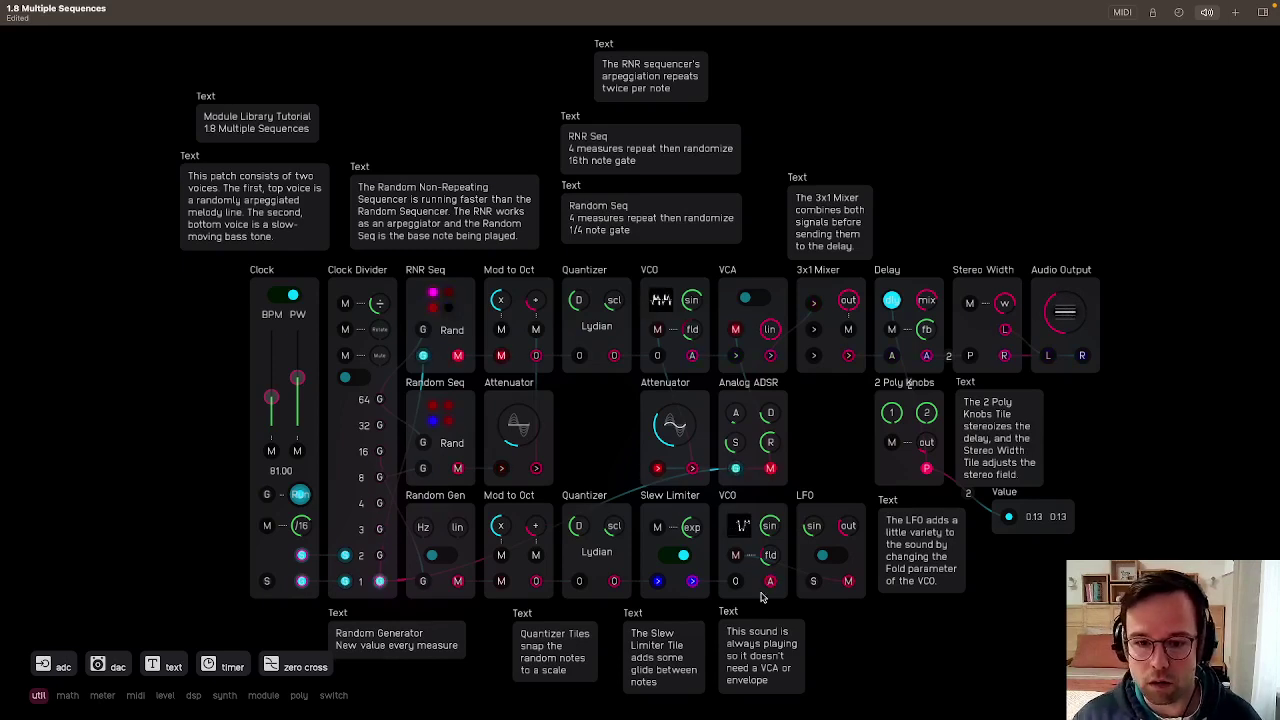
Step: Run a cable from the lower VCO's bottom output to the 3x1 Mixer's bottom input
{"action": "left_click_drag", "start_coordinate": [777, 585], "coordinate": [814, 355]}
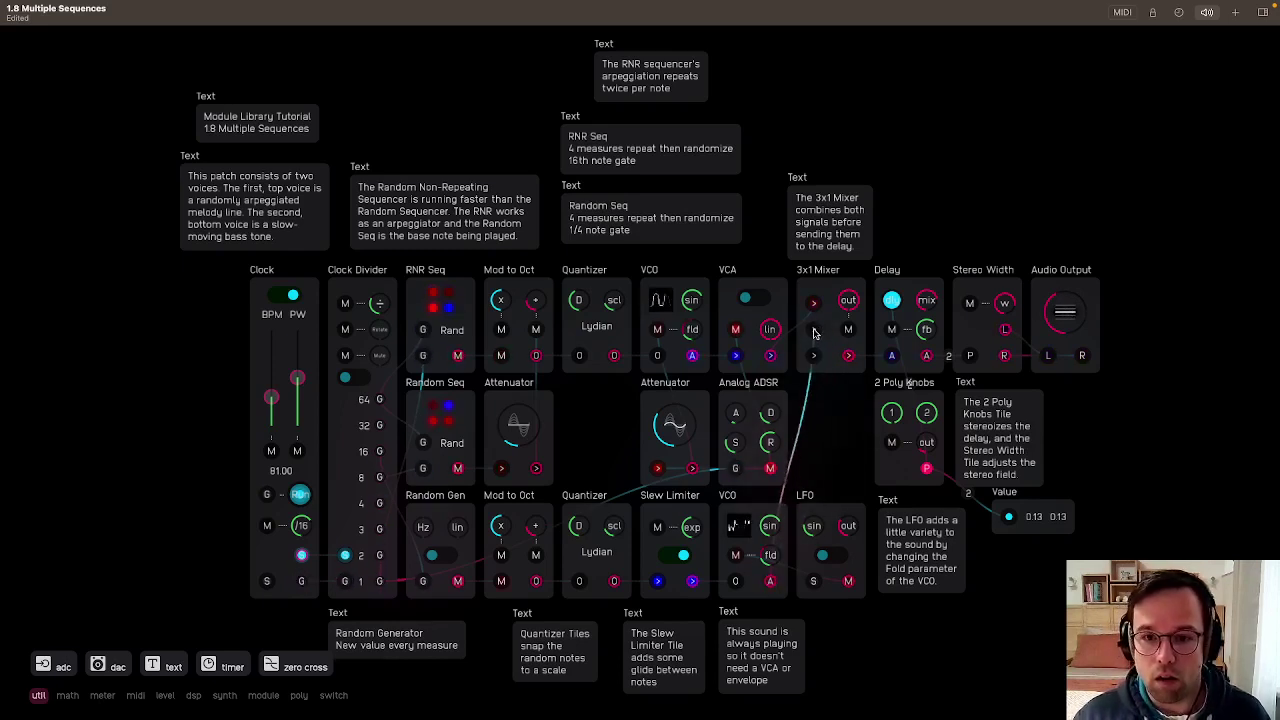